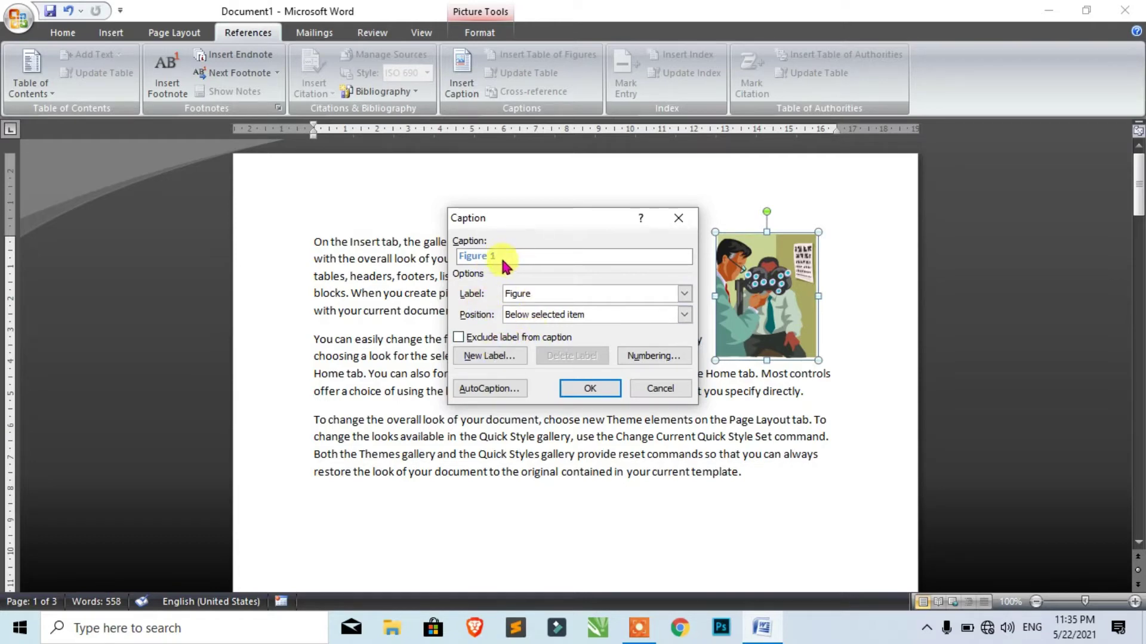
Create a custom label "चित्र संख्या" for the picture's caption.
click(513, 295)
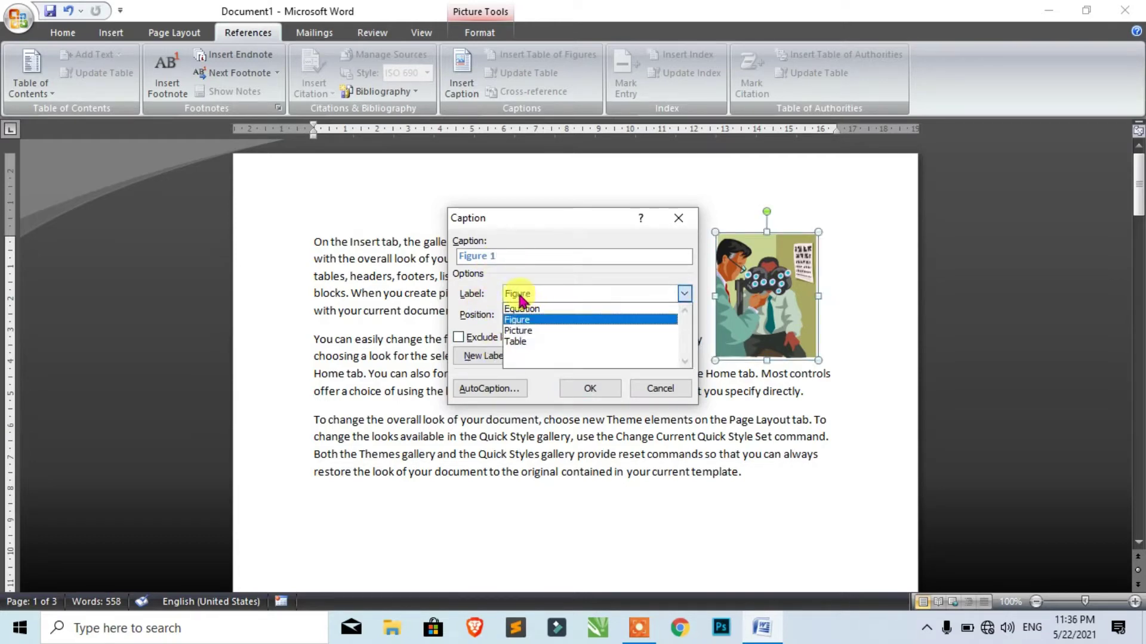
click(518, 331)
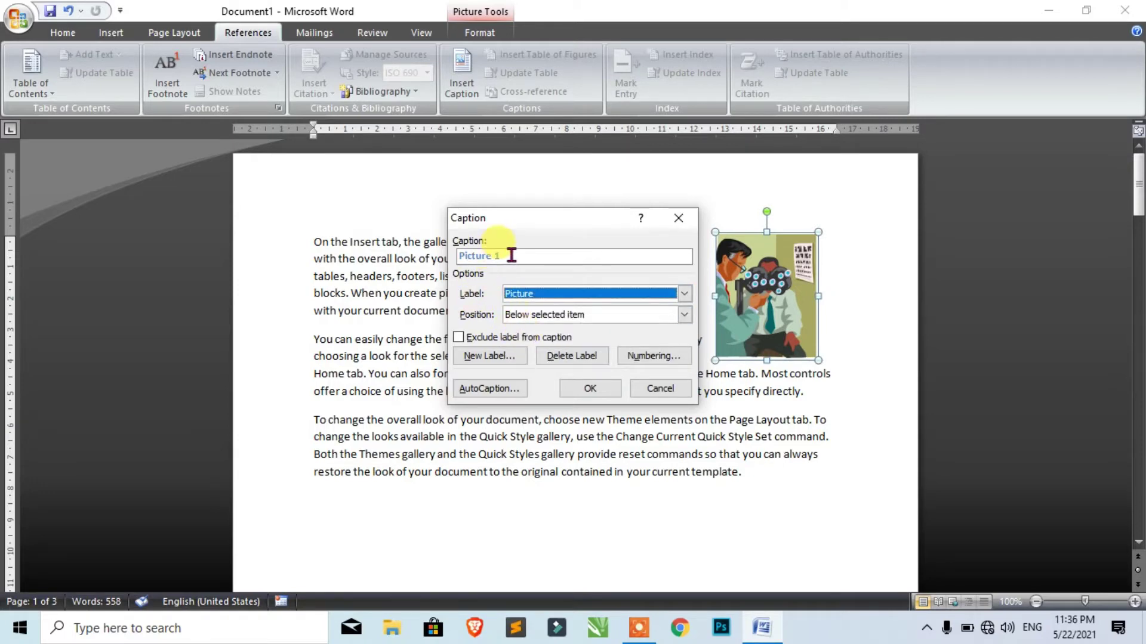
click(479, 358)
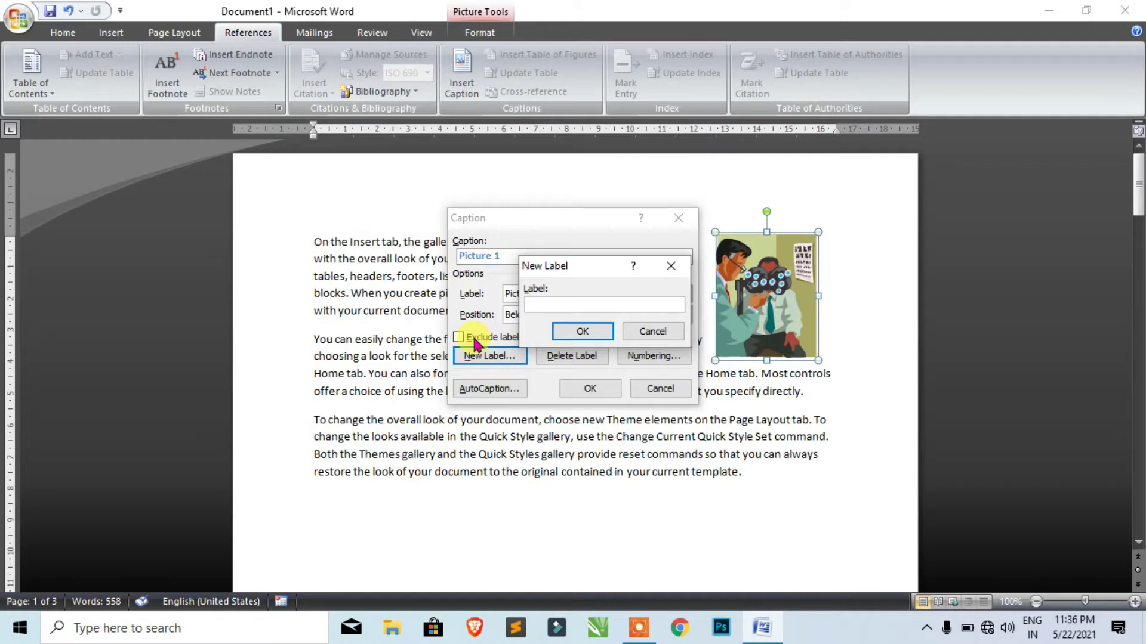
key(alt+shift)
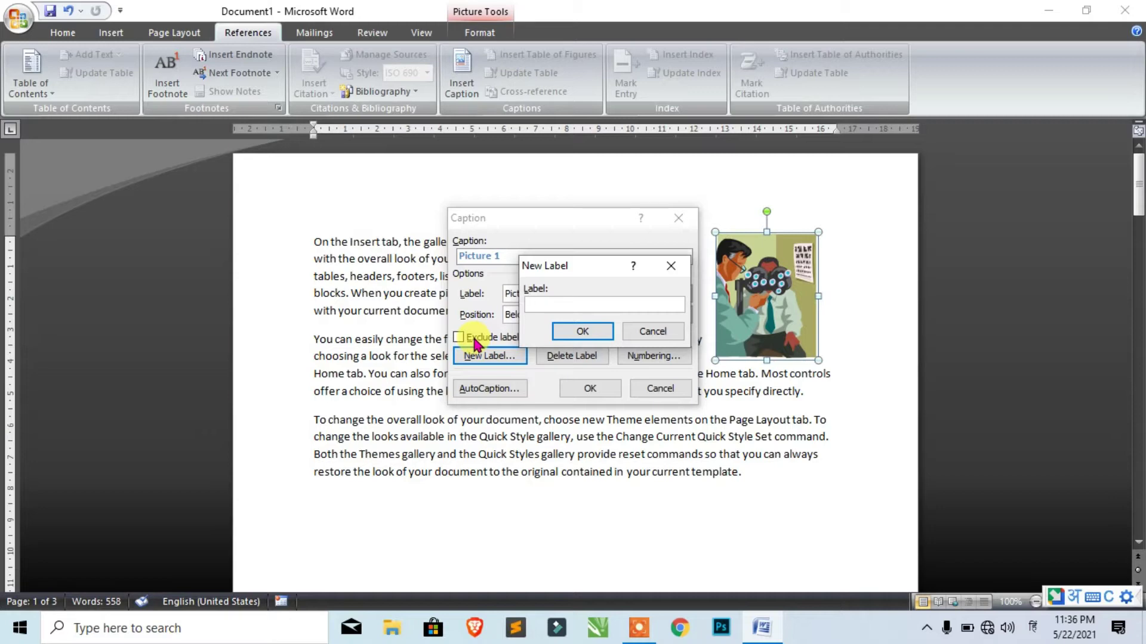
text(चित्र )
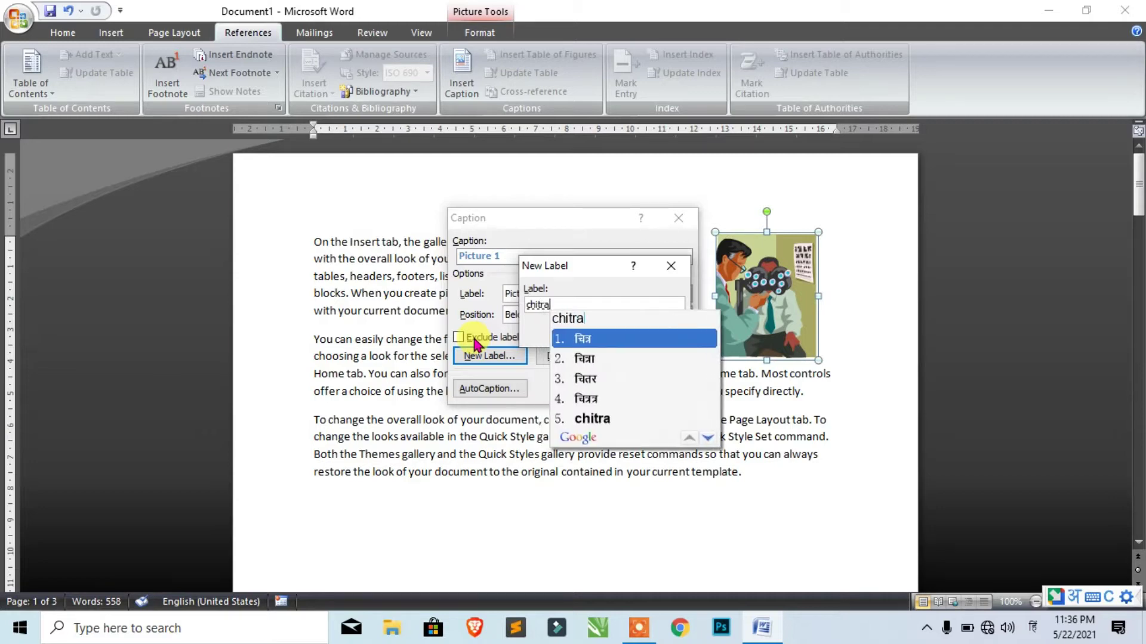
text(s)
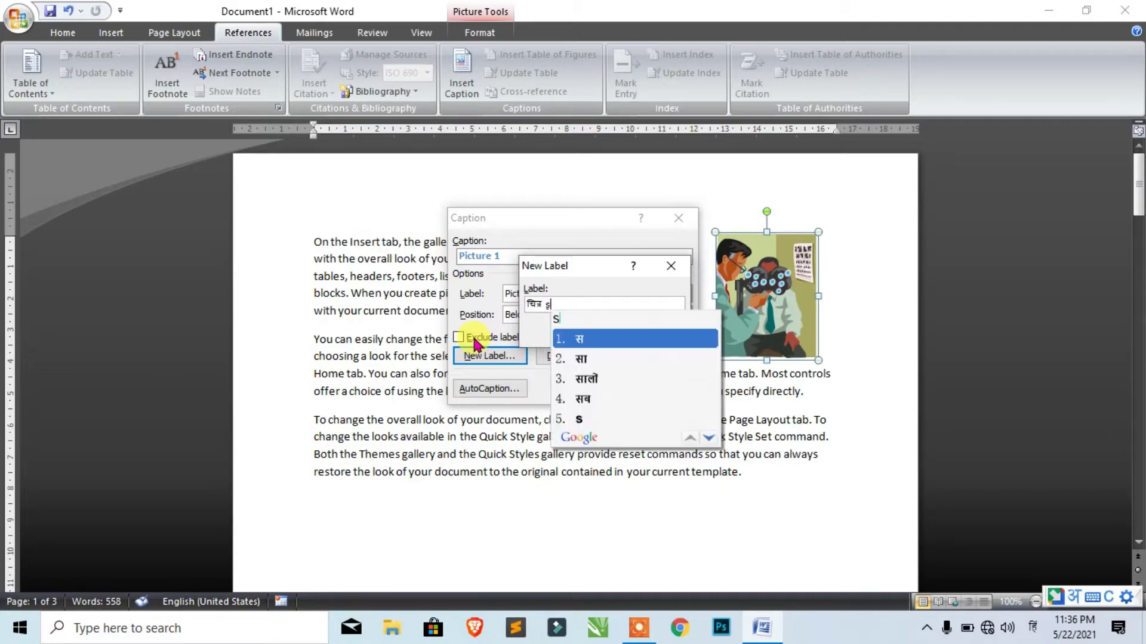
text(ankhya)
key(Escape)
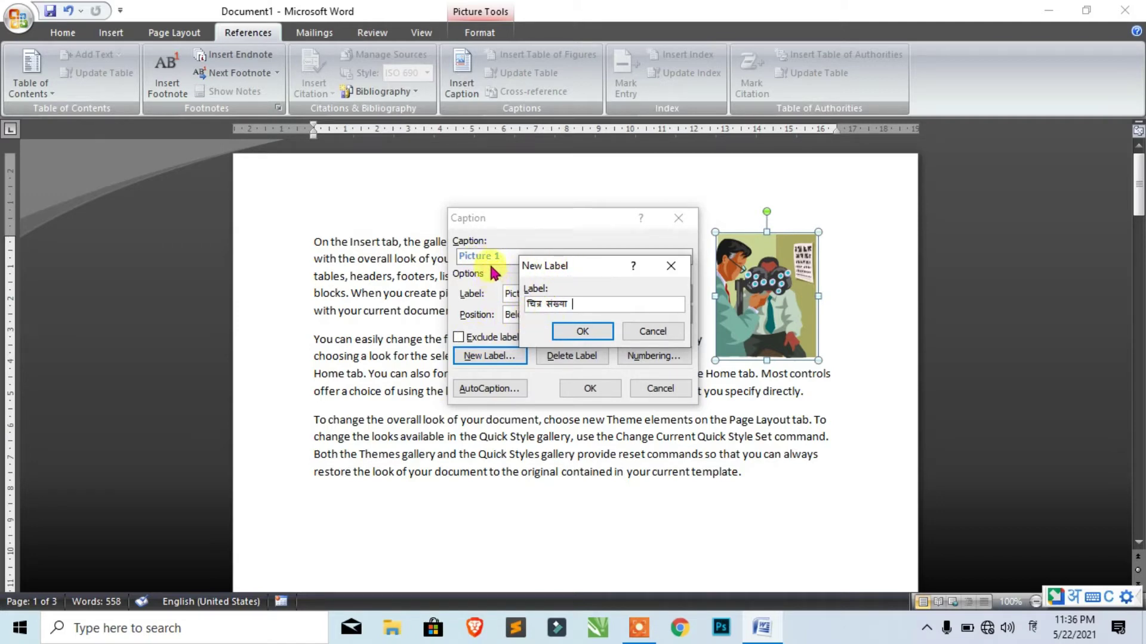
click(581, 332)
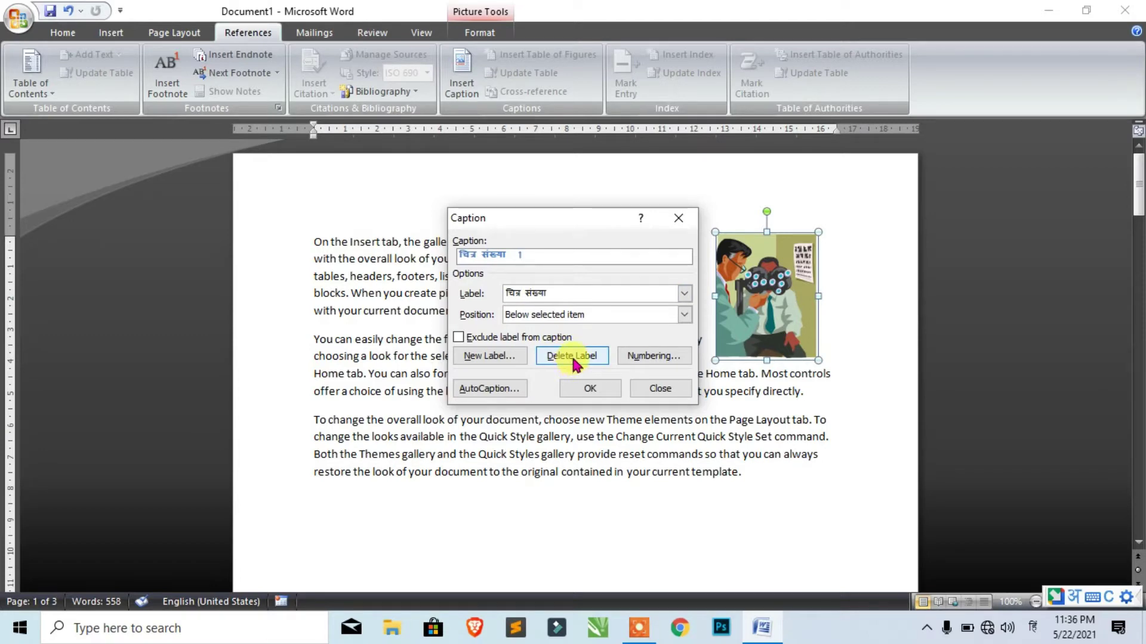
click(640, 355)
click(525, 246)
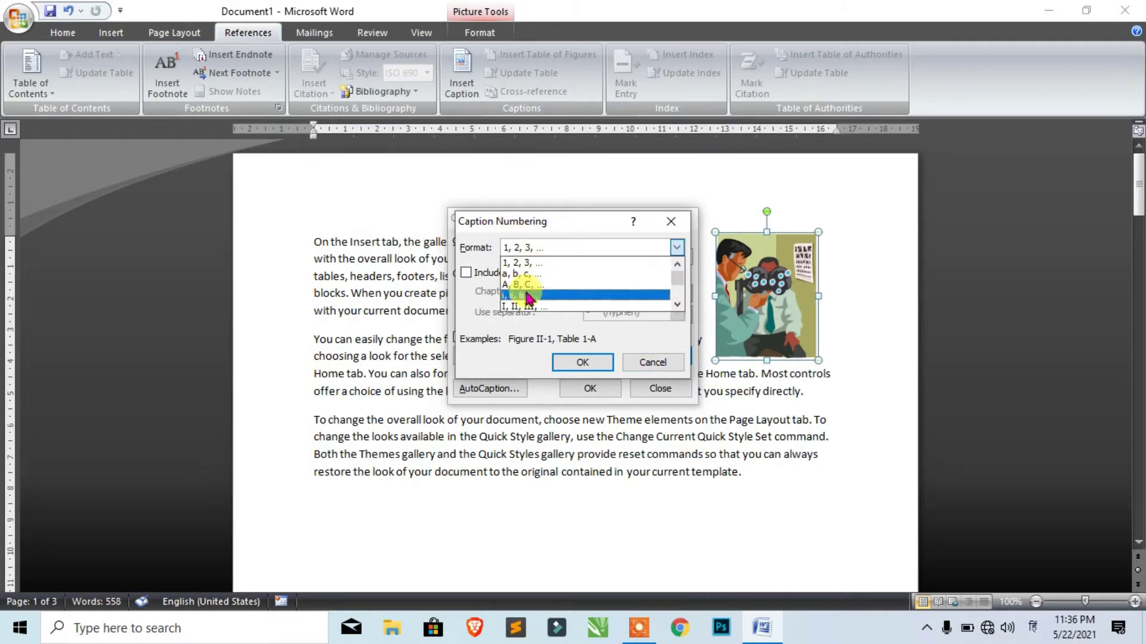
scroll(532, 302, down, 4)
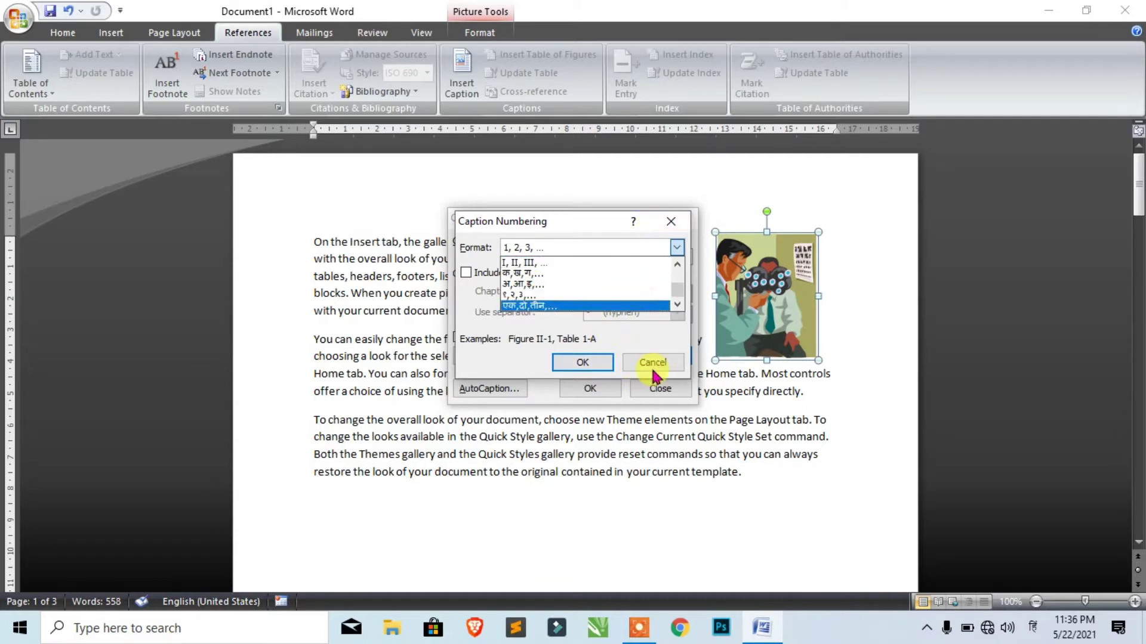
click(652, 364)
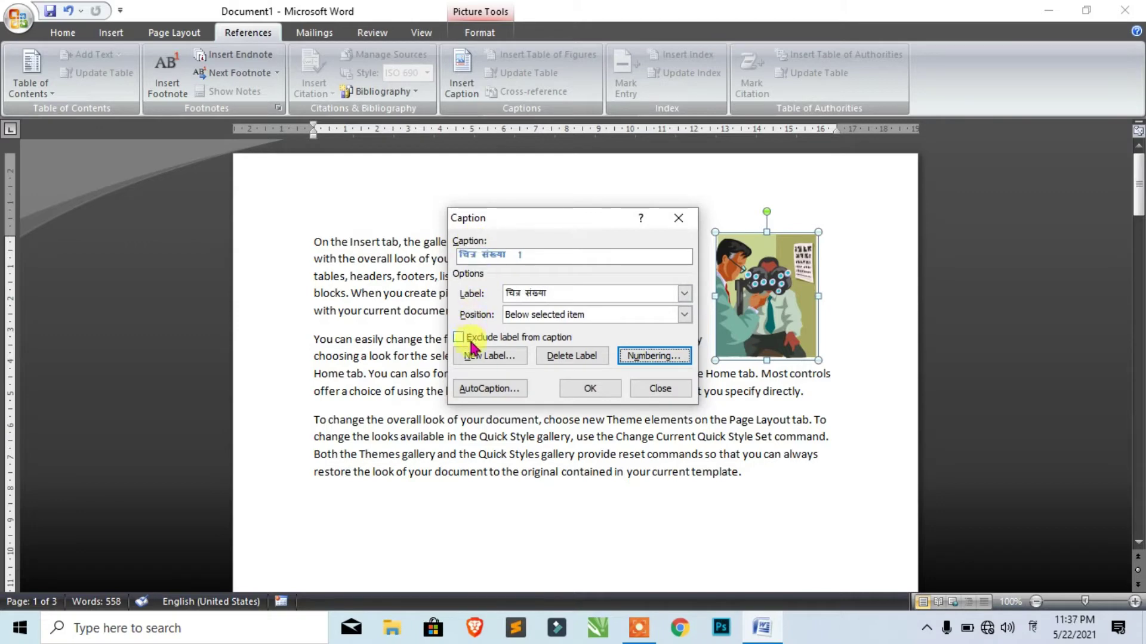
Insert the caption below the picture and add the text "Doctor" after its number.
click(600, 393)
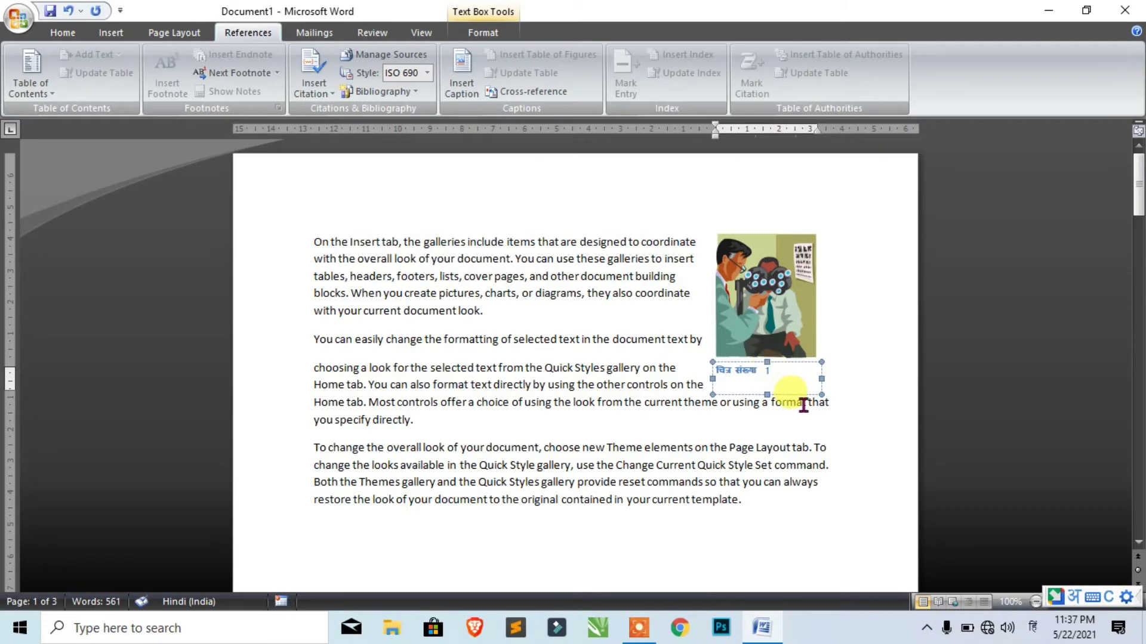
key(alt+shift)
text(Doctor)
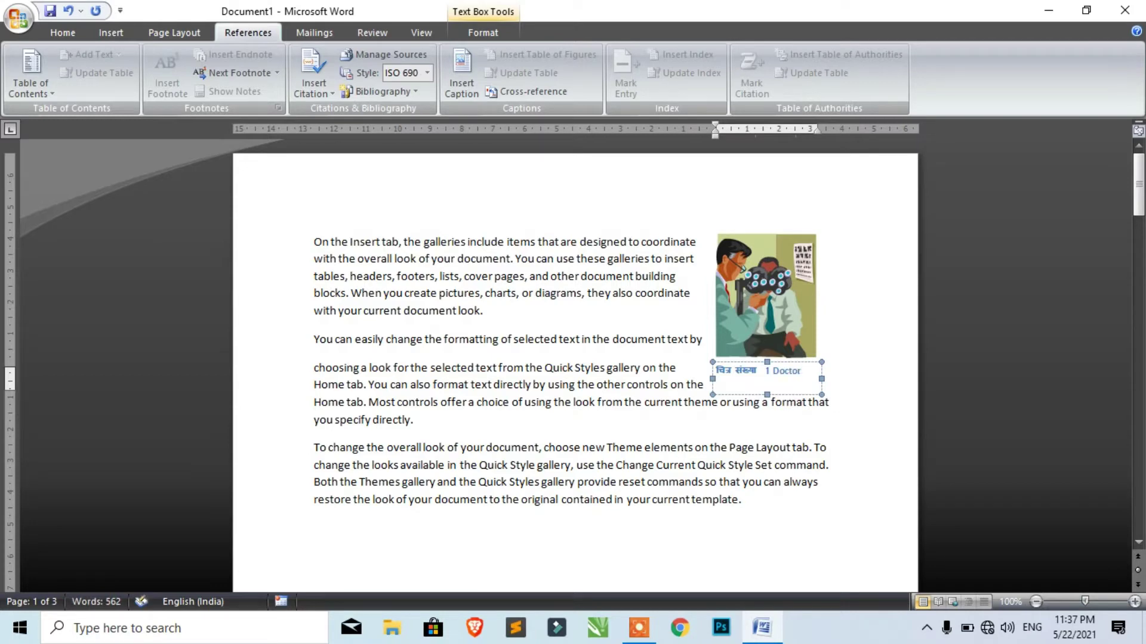
click(791, 419)
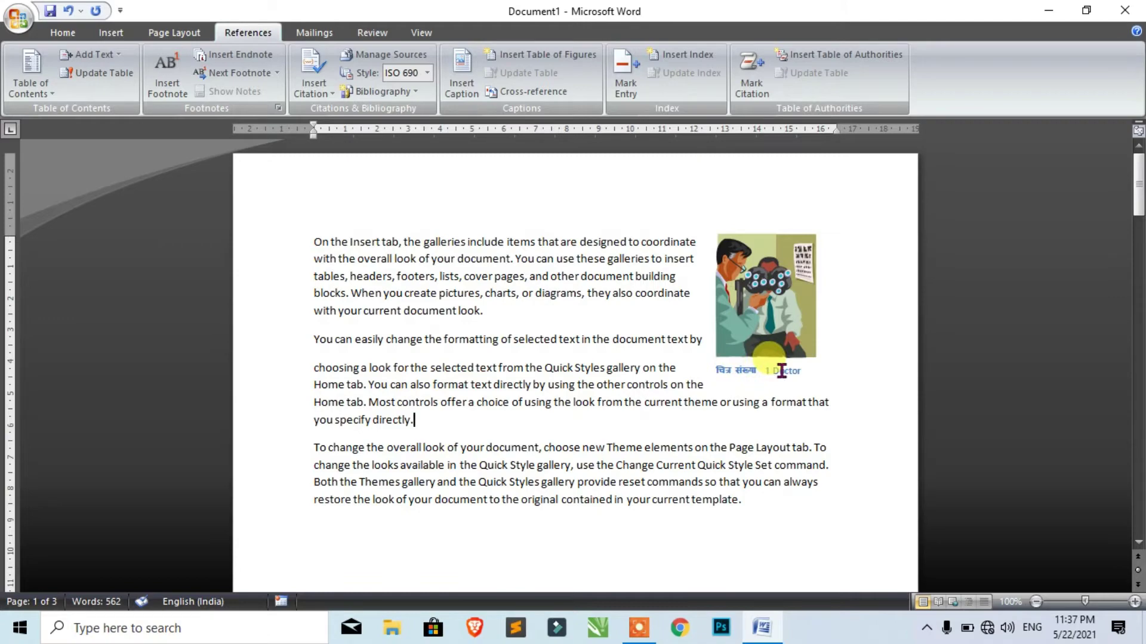
Insert a caption with the Equation label above the cosine equation on page 2.
scroll(776, 376, down, 20)
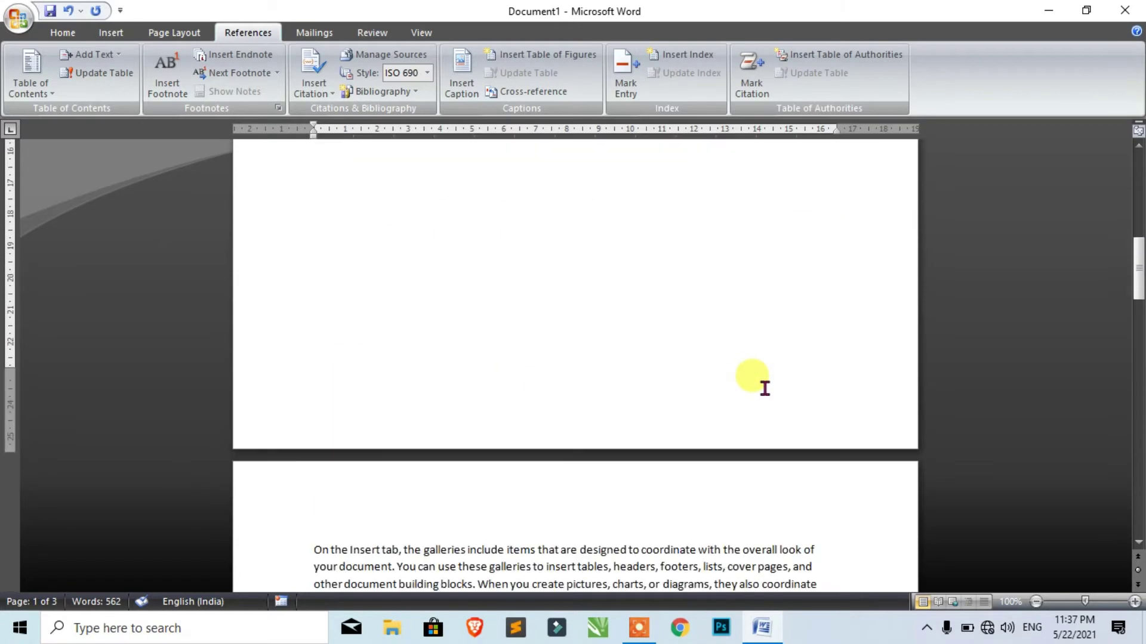
click(683, 323)
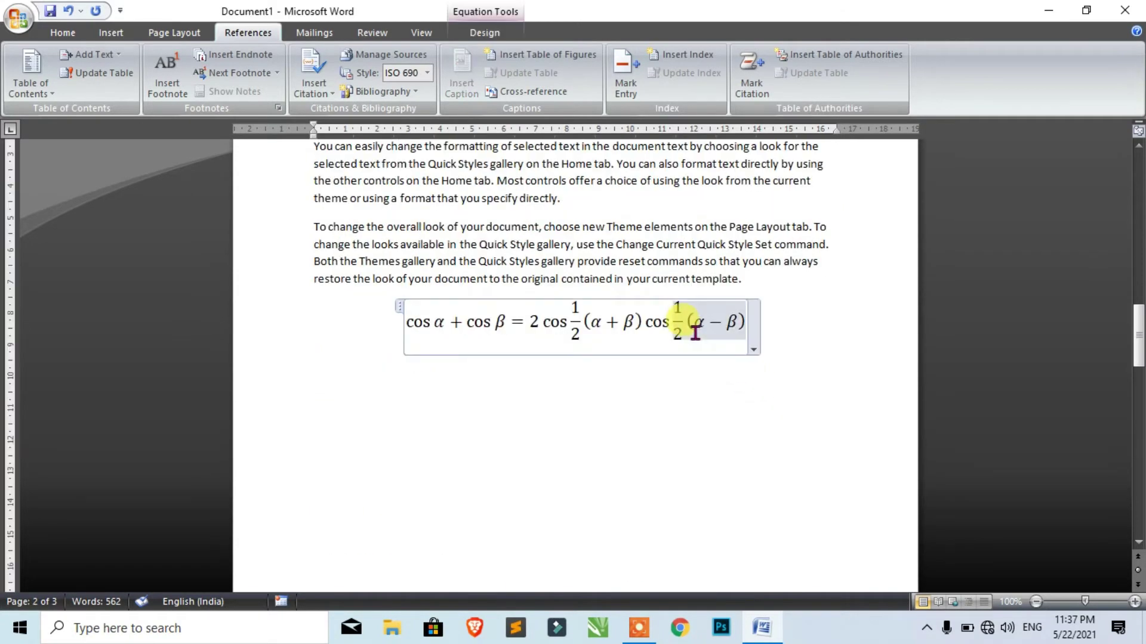
click(432, 330)
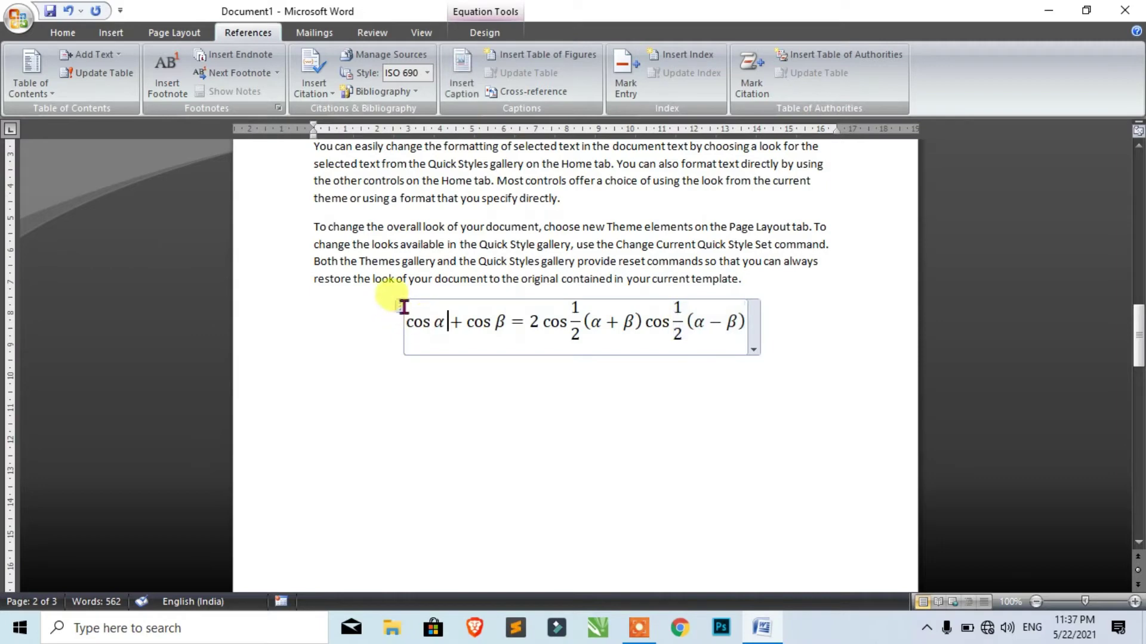
click(400, 309)
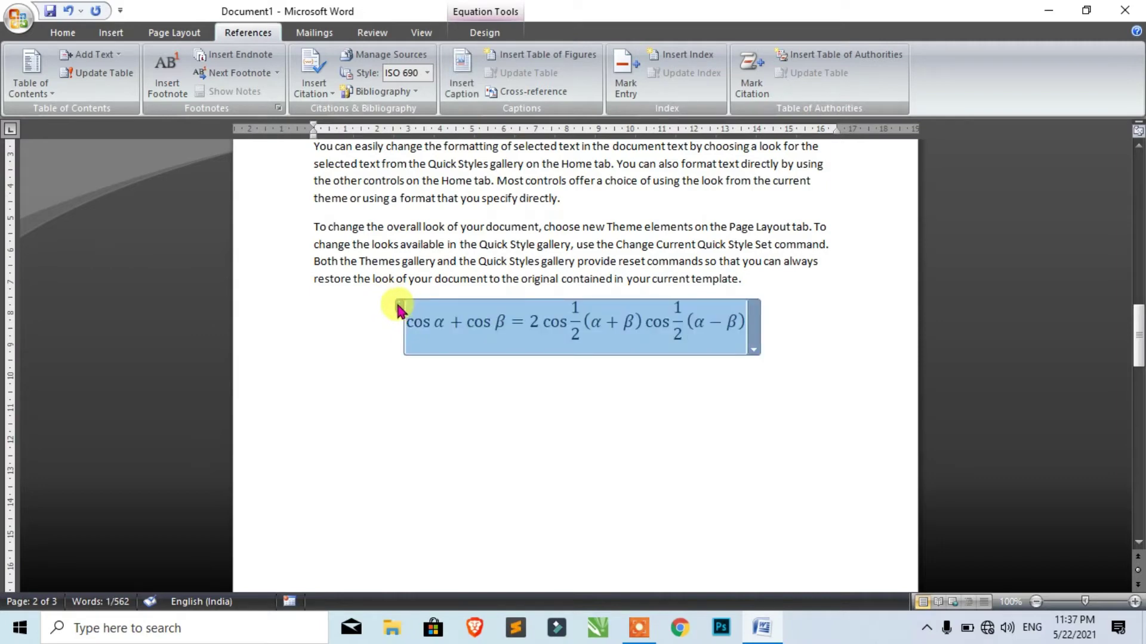
click(461, 75)
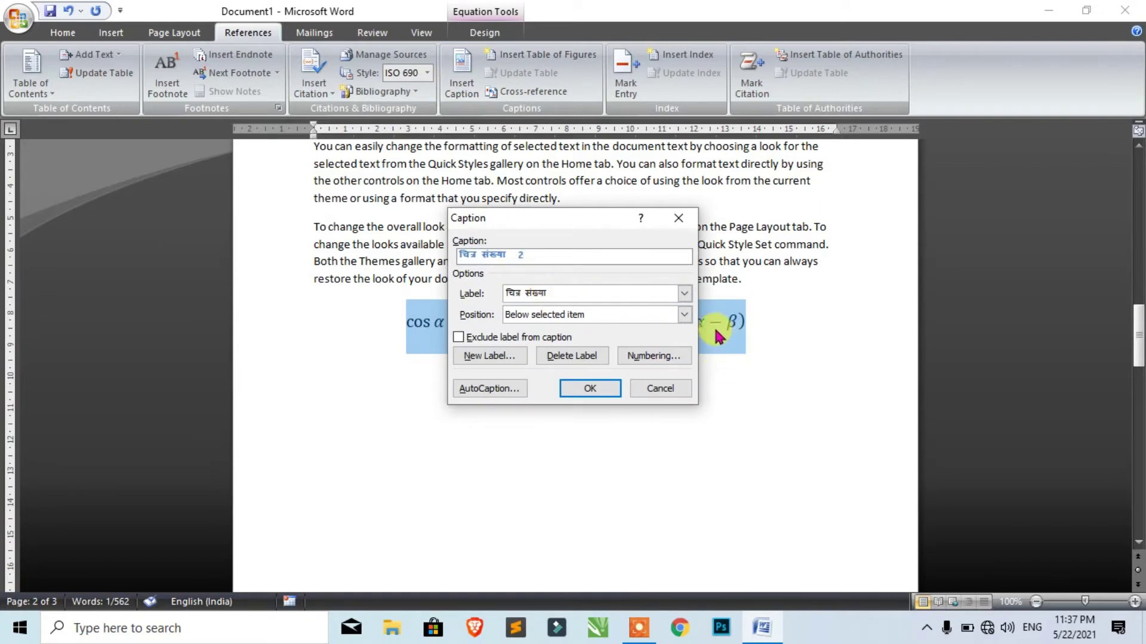
click(590, 293)
click(535, 314)
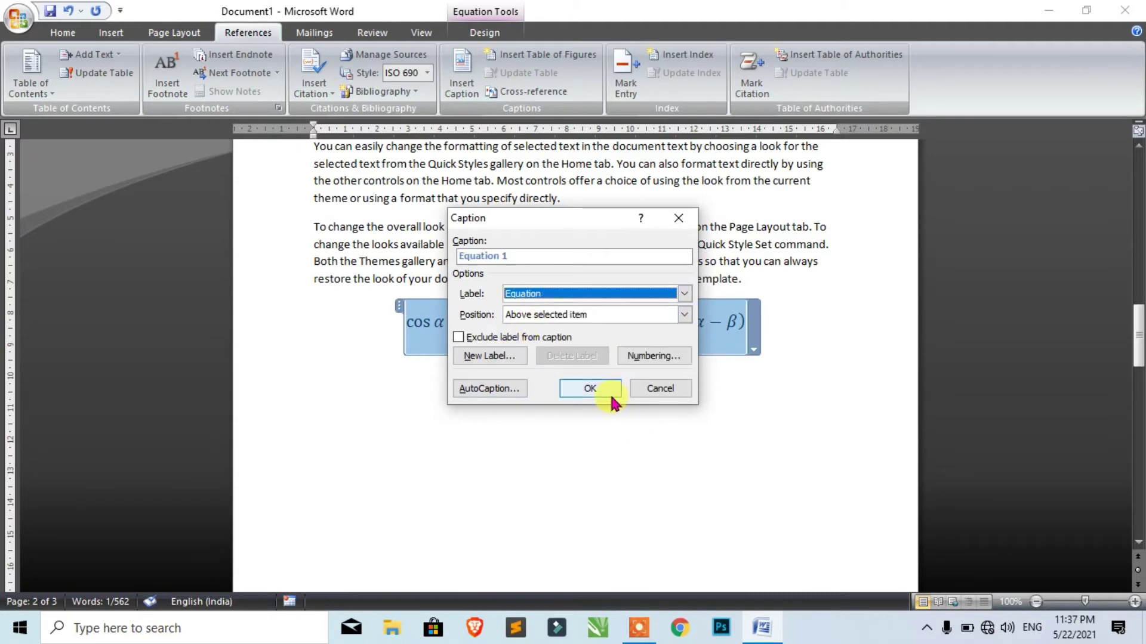
click(592, 388)
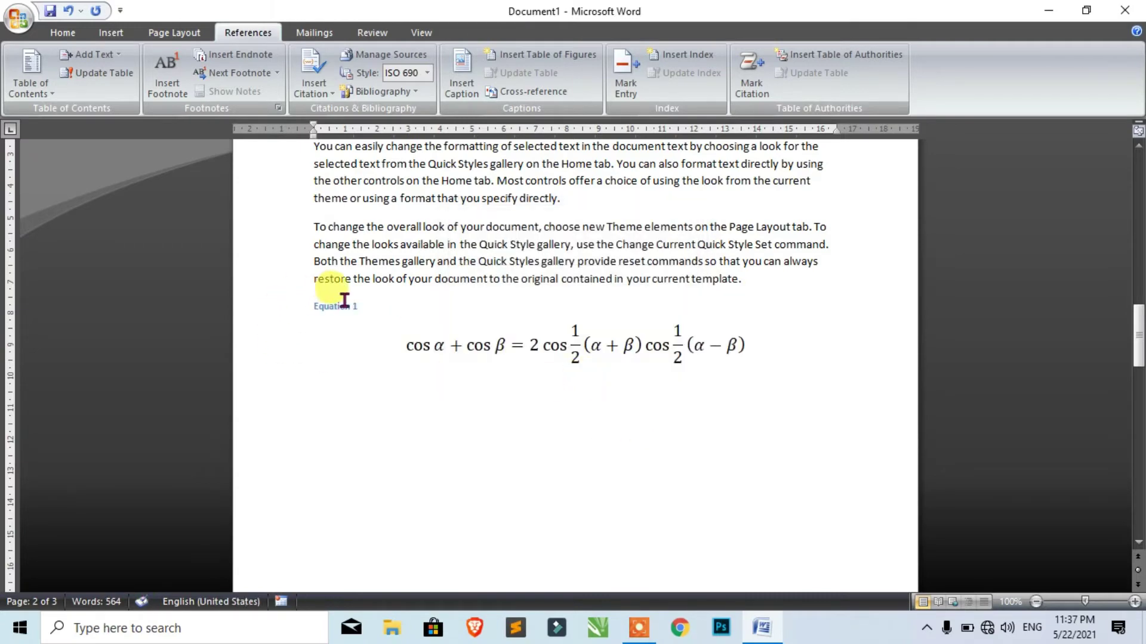
Delete the caption above the cosine equation.
click(436, 362)
click(403, 339)
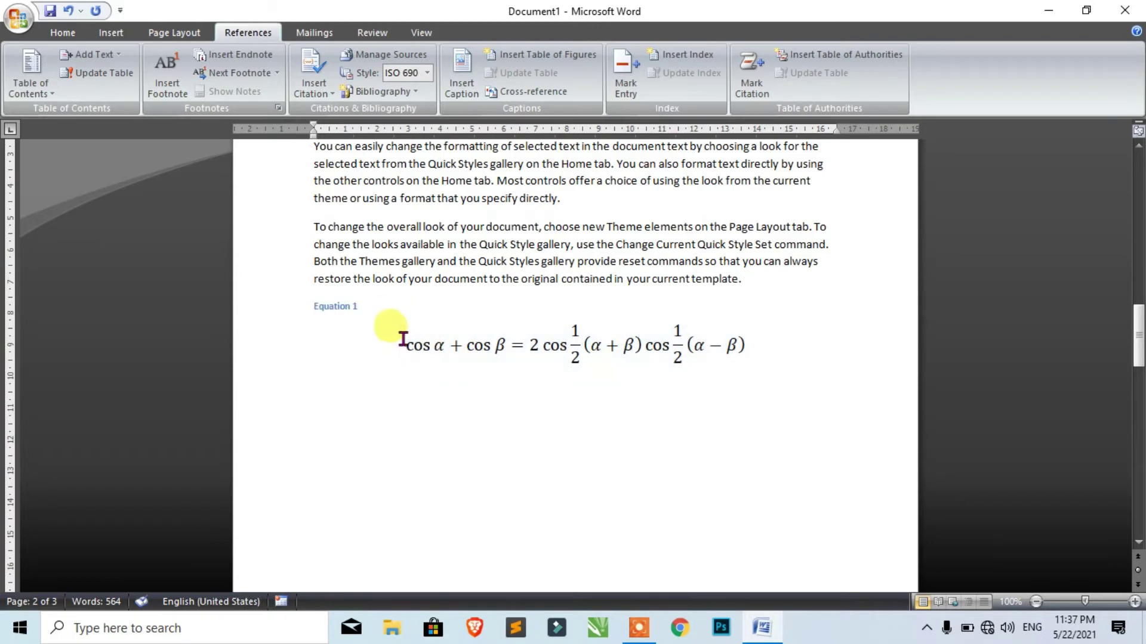
click(403, 339)
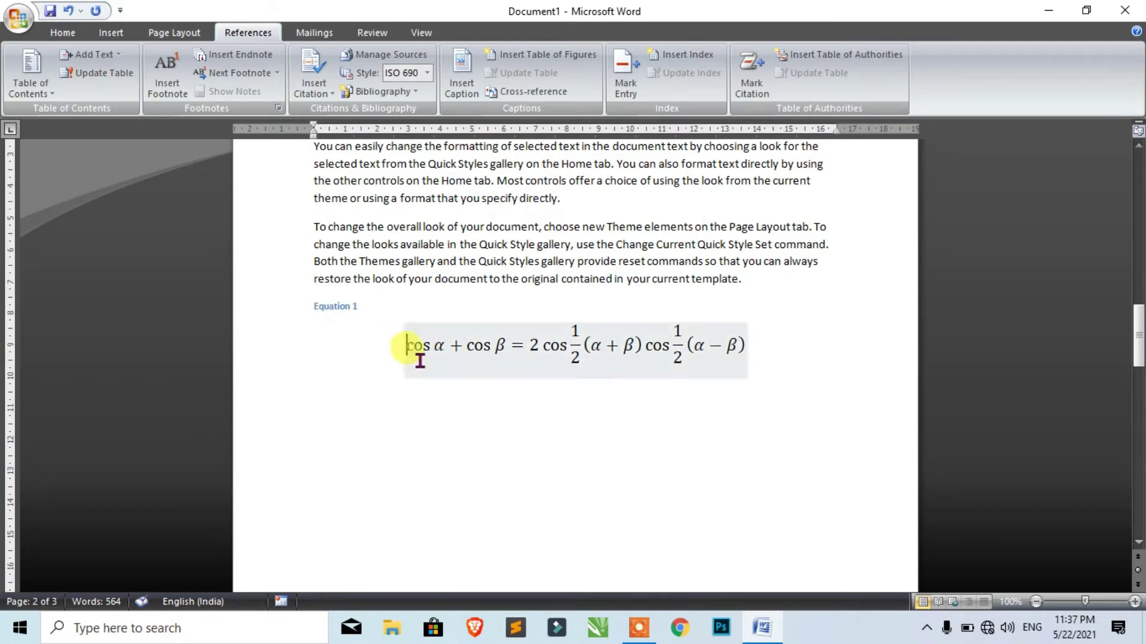
click(401, 334)
drag(375, 312, 289, 312)
key(Delete)
Insert a caption with the Equation label for the cosine equation, positioned below the selected item.
click(384, 316)
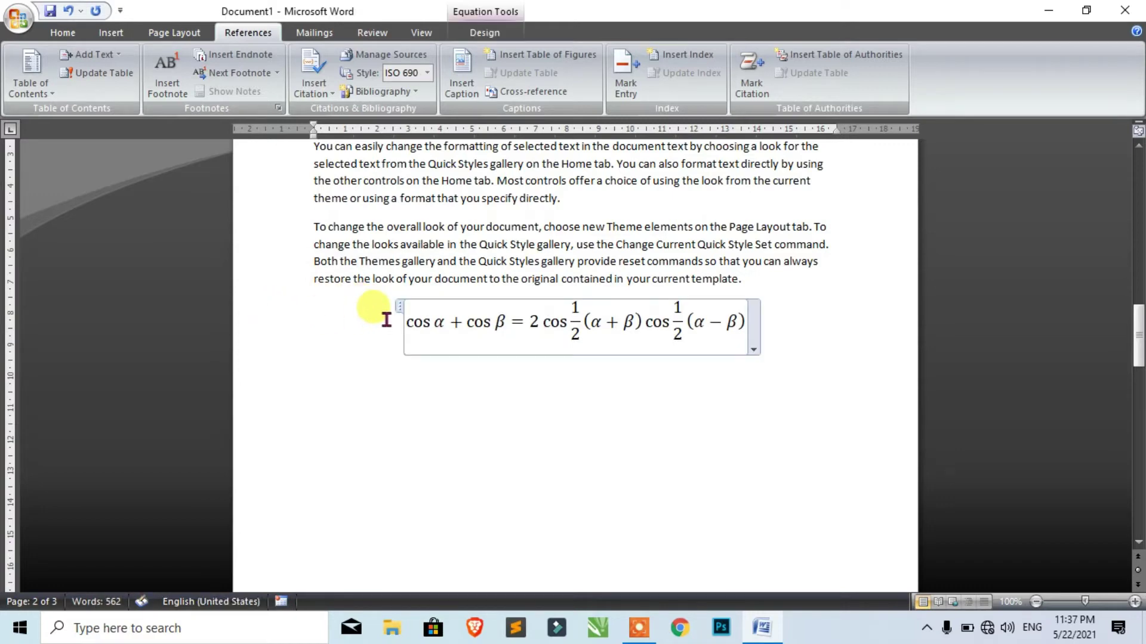
click(400, 307)
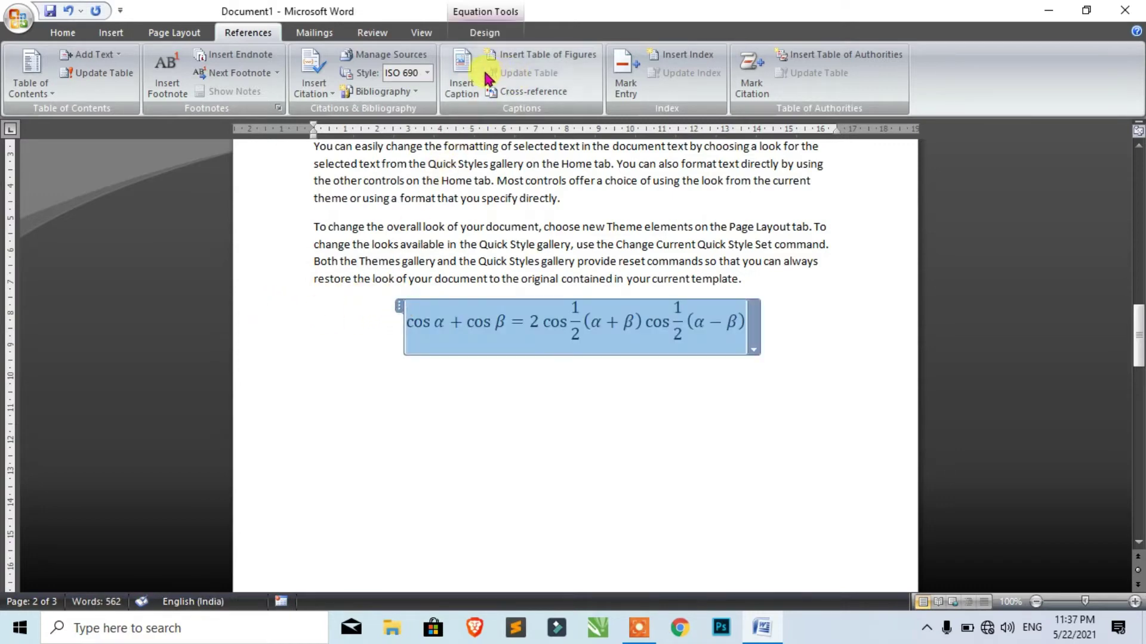
click(461, 80)
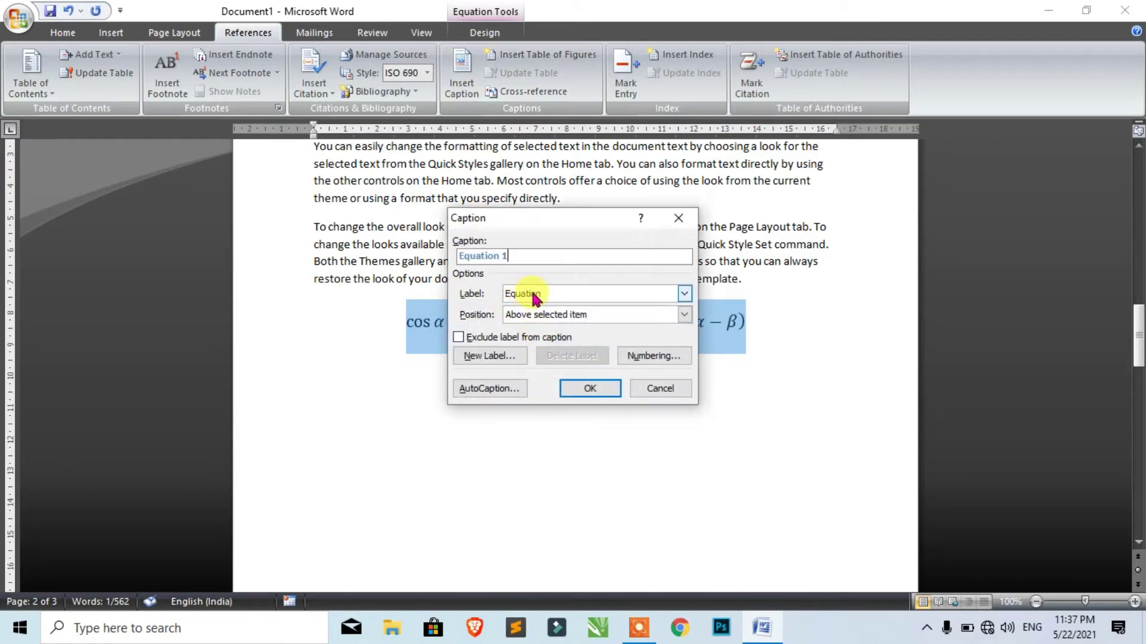
click(534, 298)
click(540, 302)
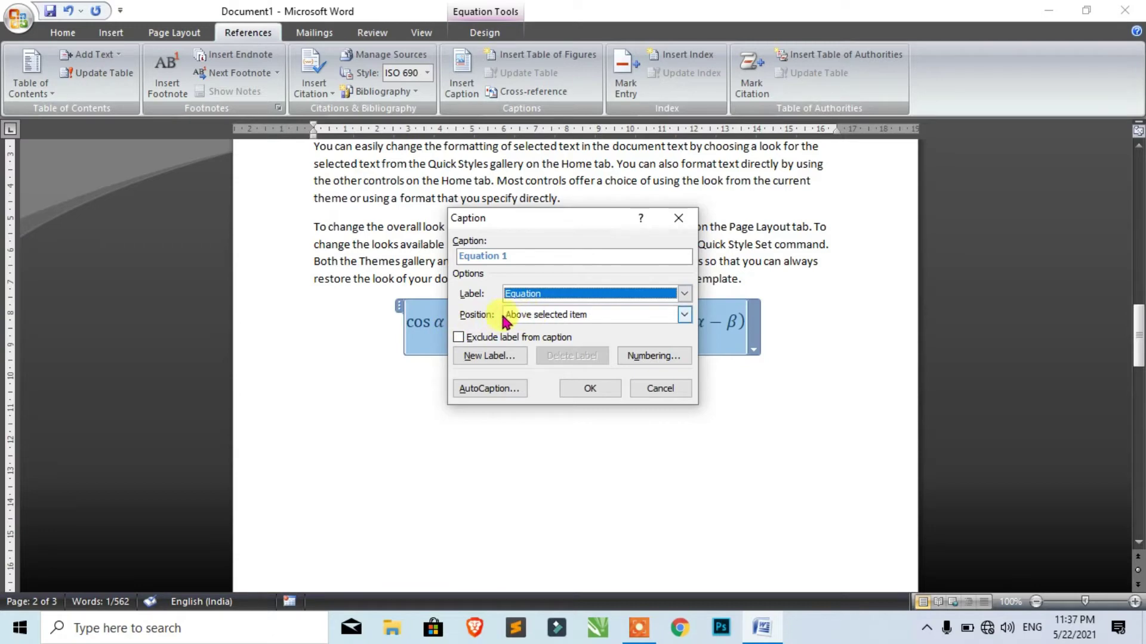
click(561, 320)
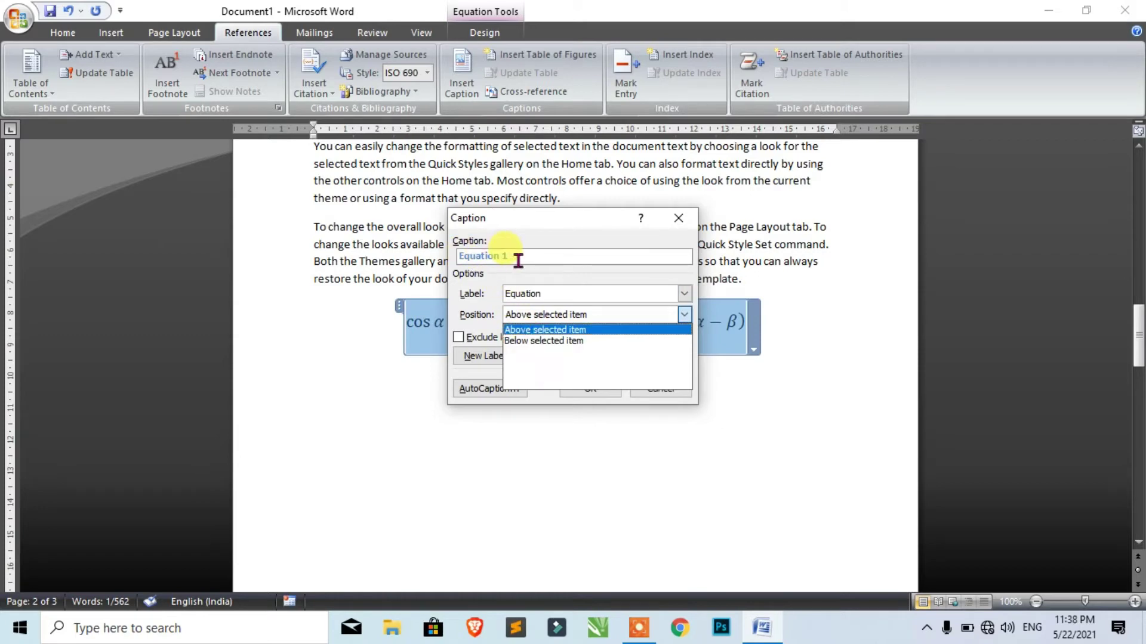
click(533, 340)
click(583, 394)
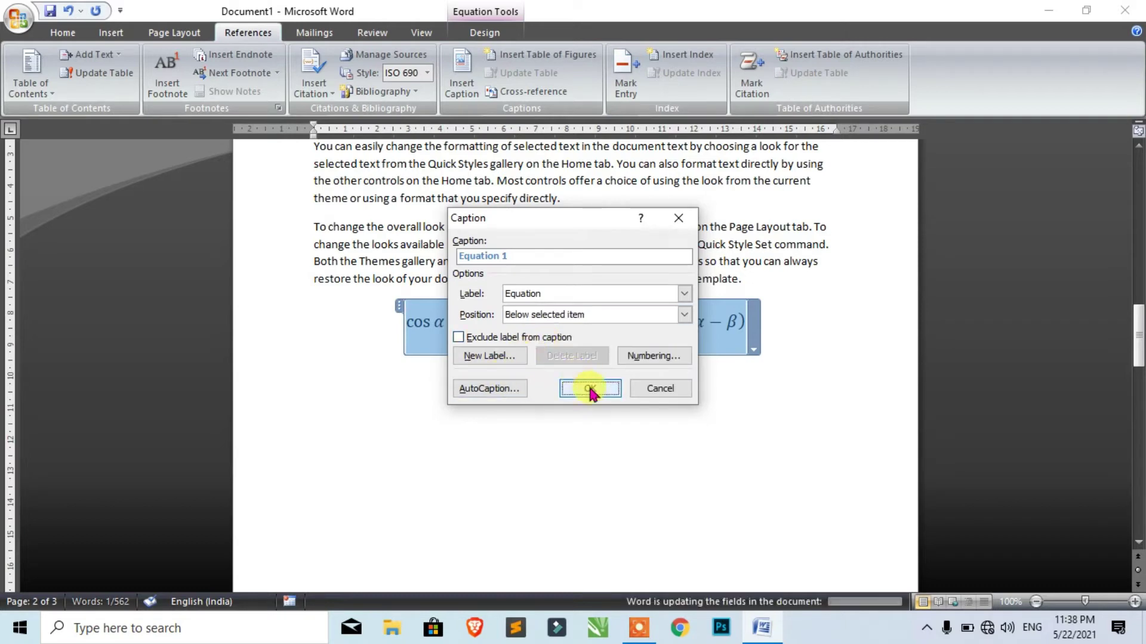
Enlarge the equation's caption text by three size increments and center it under the equation.
drag(361, 361, 288, 358)
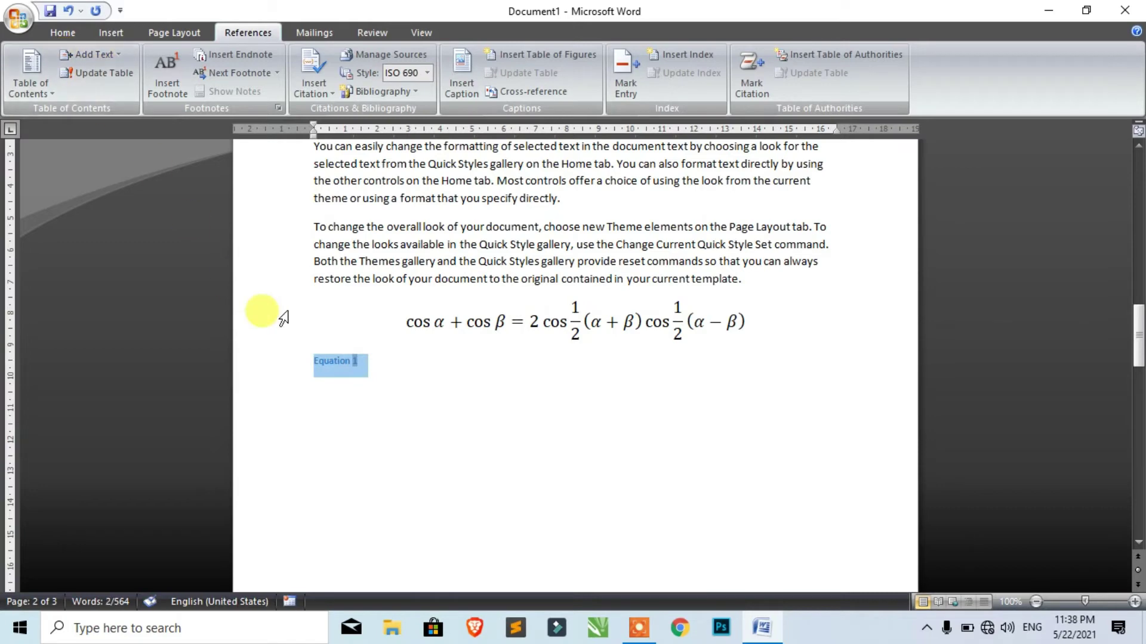
key(ctrl+shift+period)
key(ctrl+shift+period)
key(ctrl+shift+period)
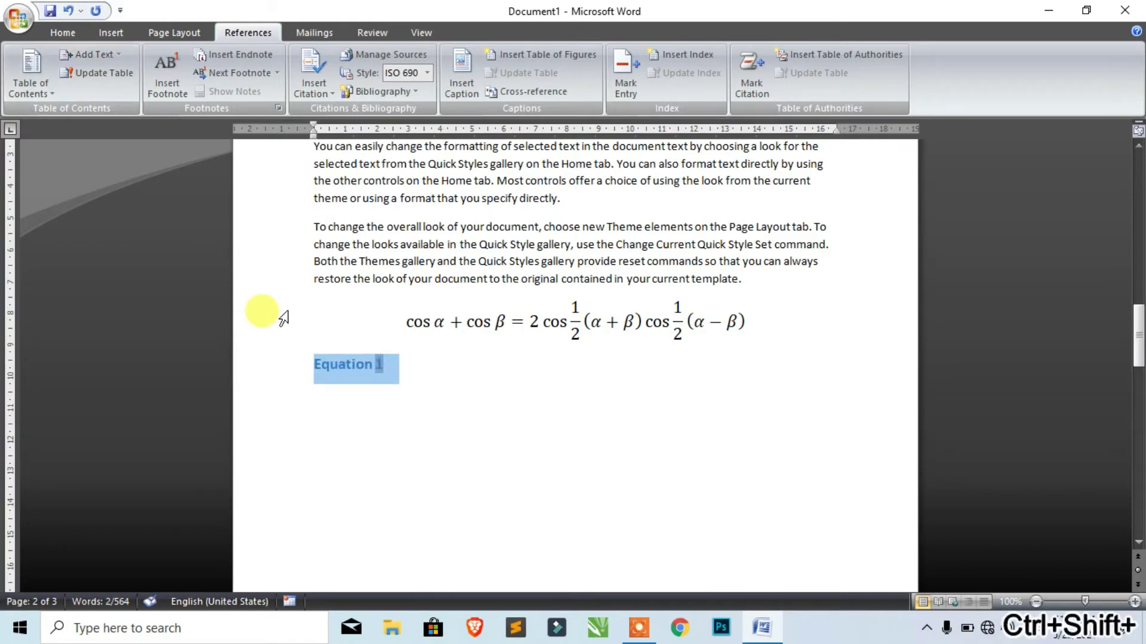
key(ctrl+e)
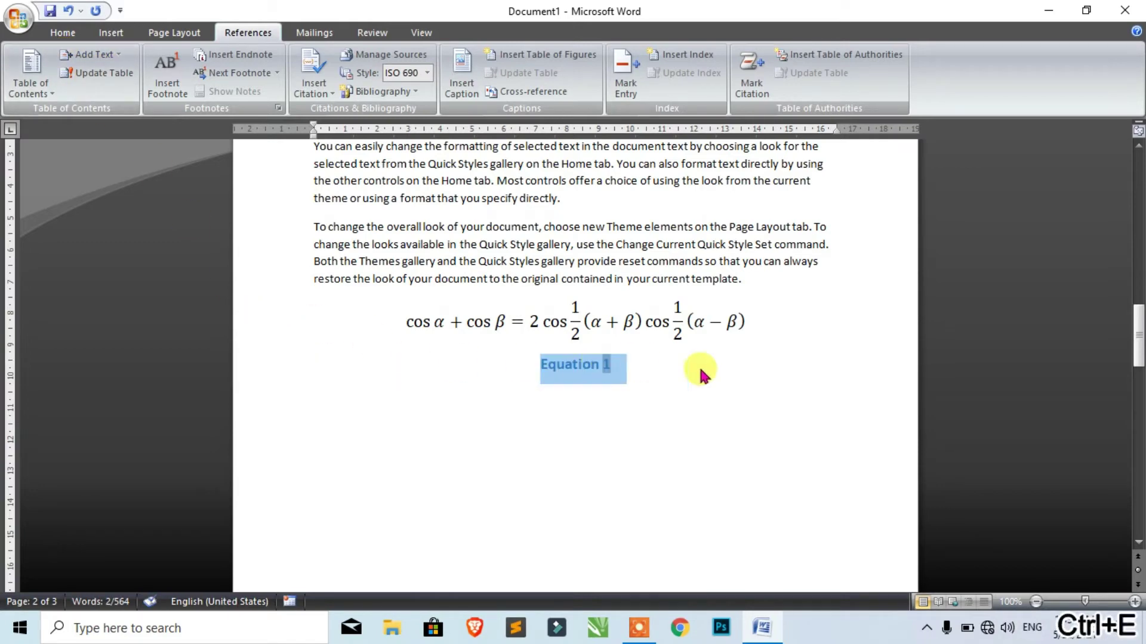
click(729, 379)
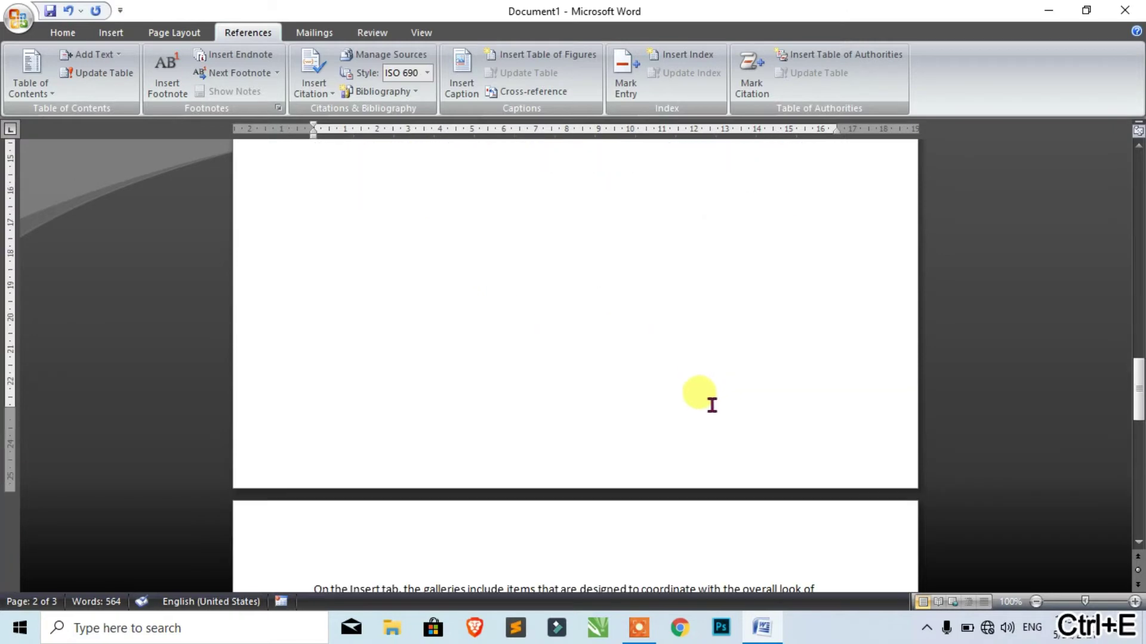
Insert a caption with the Table label above the empty five-column table on page 3.
scroll(712, 406, down, 10)
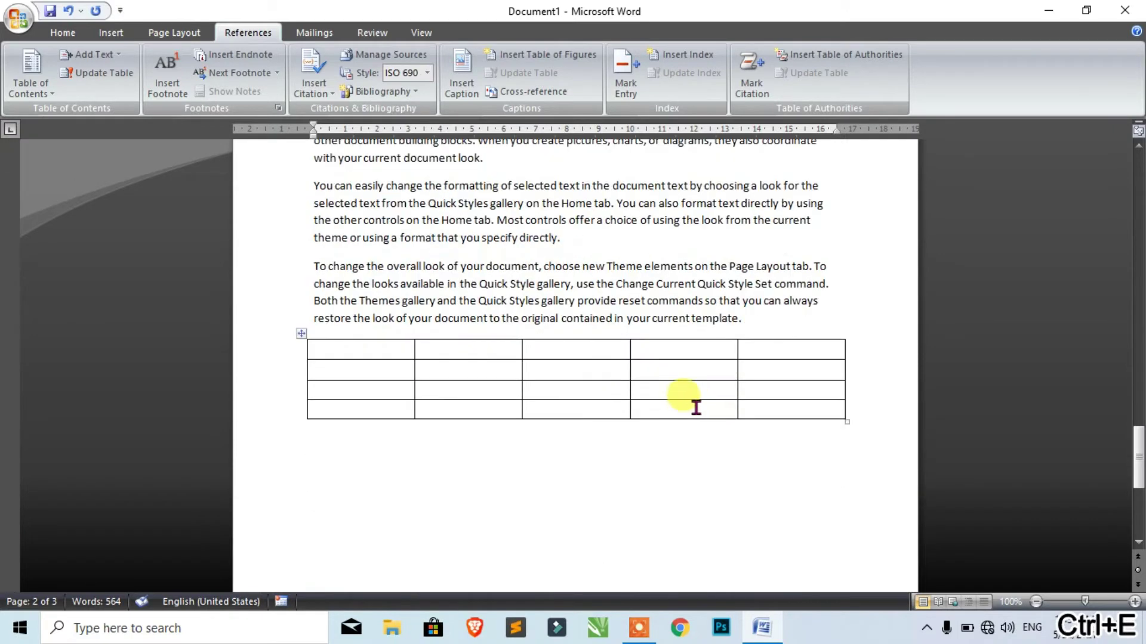
click(692, 408)
click(300, 334)
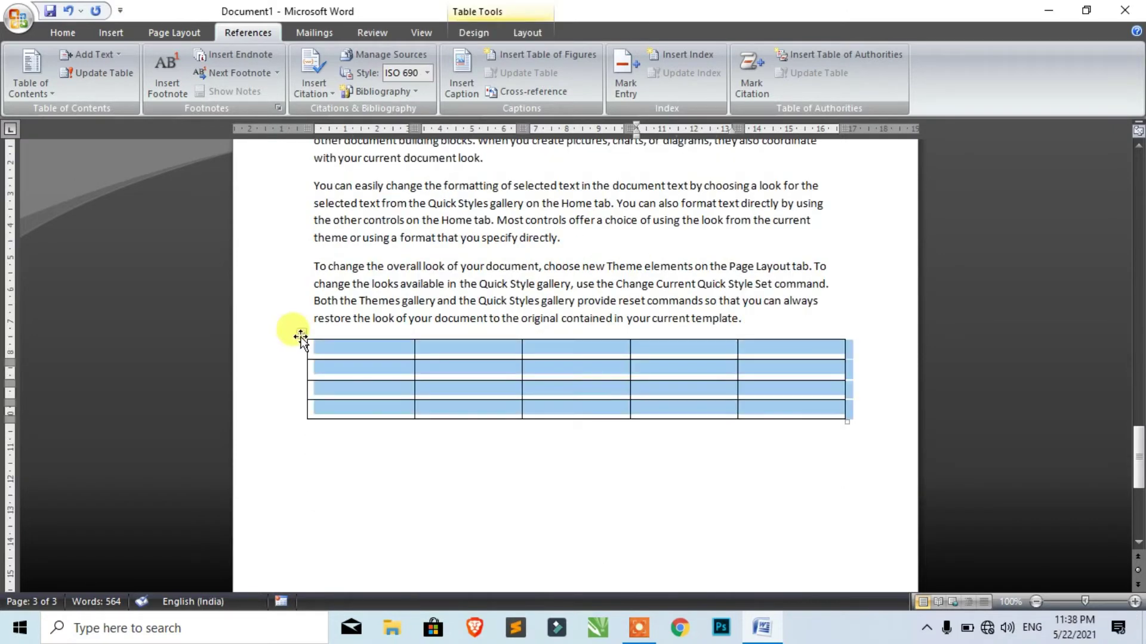
click(313, 74)
click(461, 84)
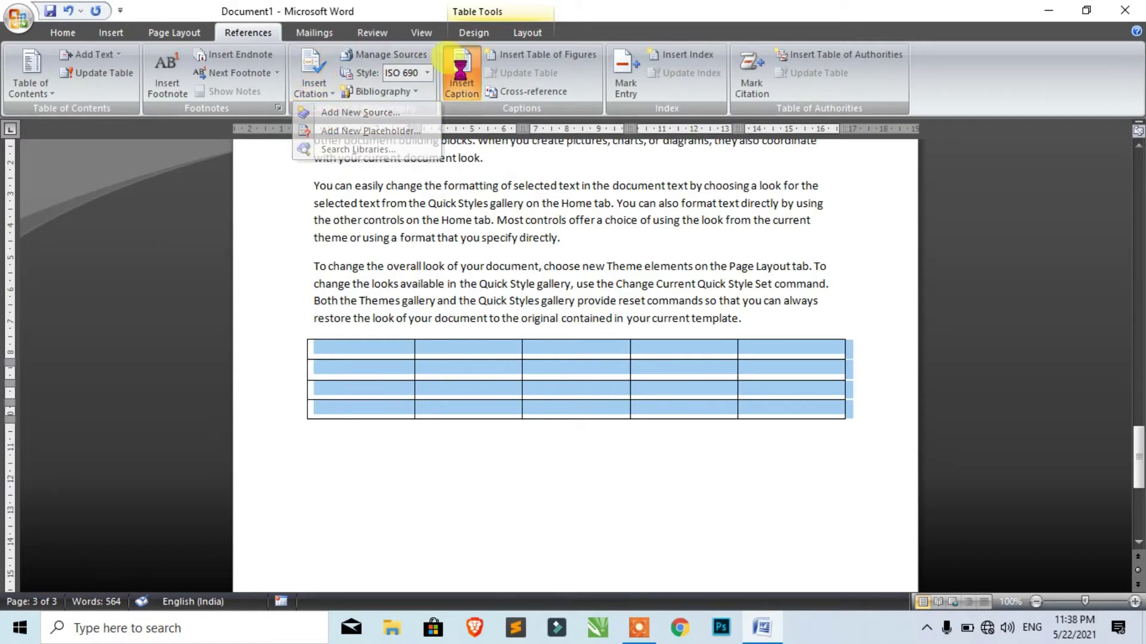
click(535, 295)
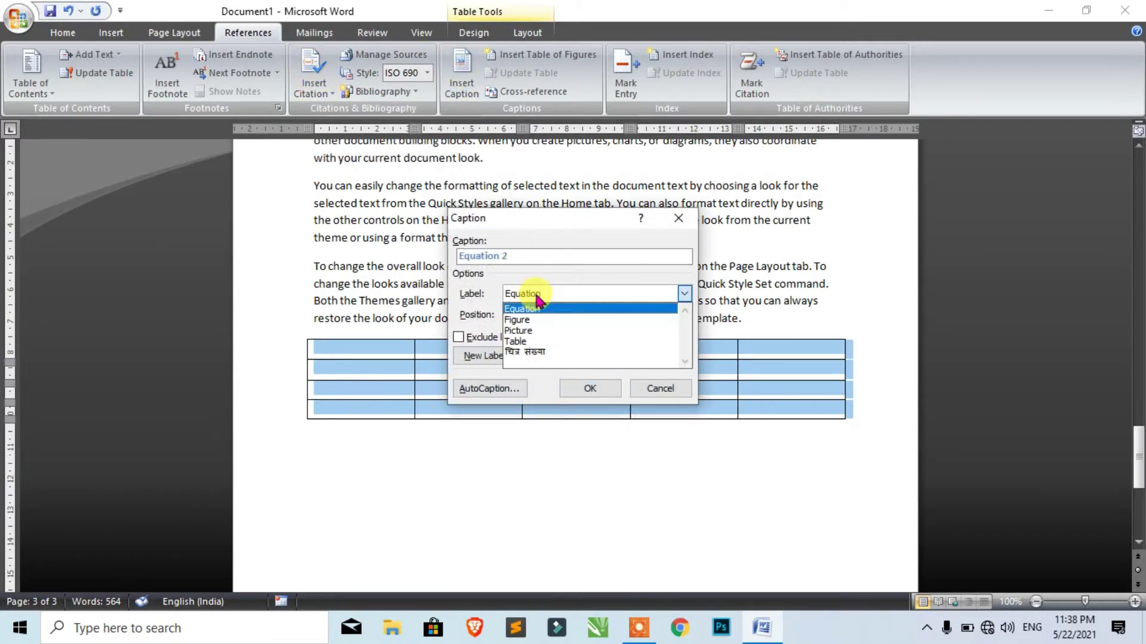
click(523, 338)
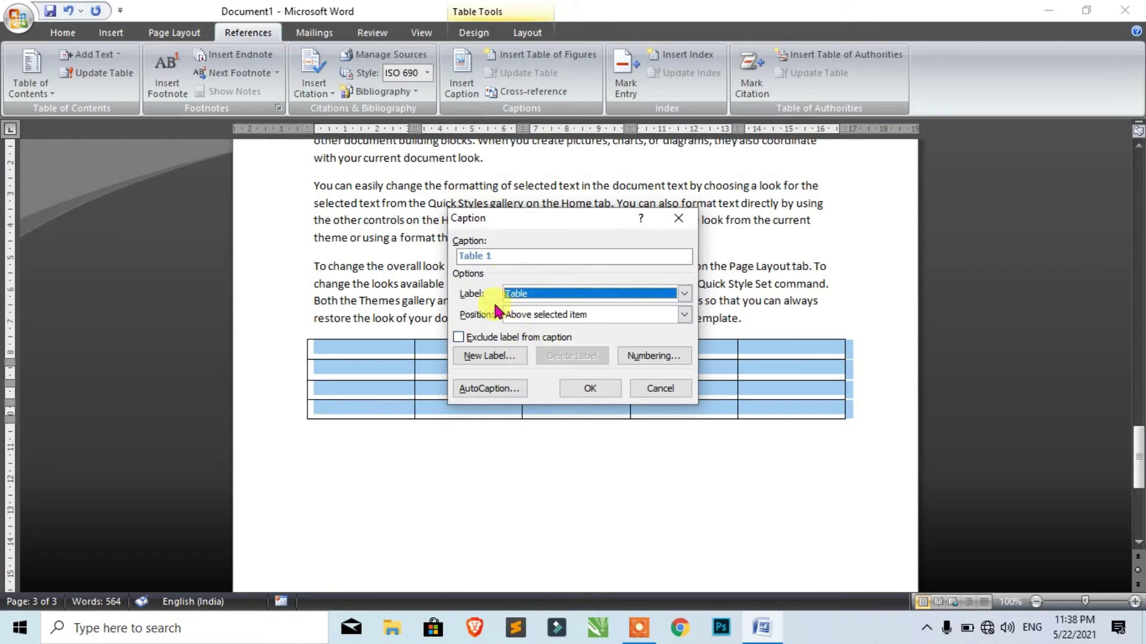
click(590, 388)
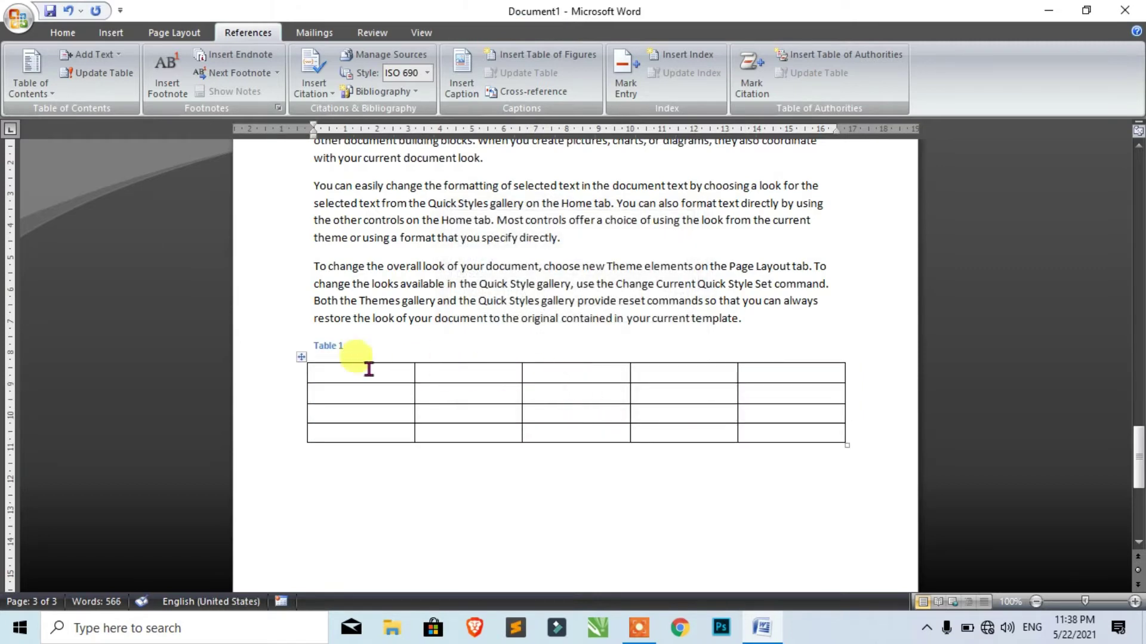
Enlarge the text of the caption above the table.
drag(362, 346, 308, 349)
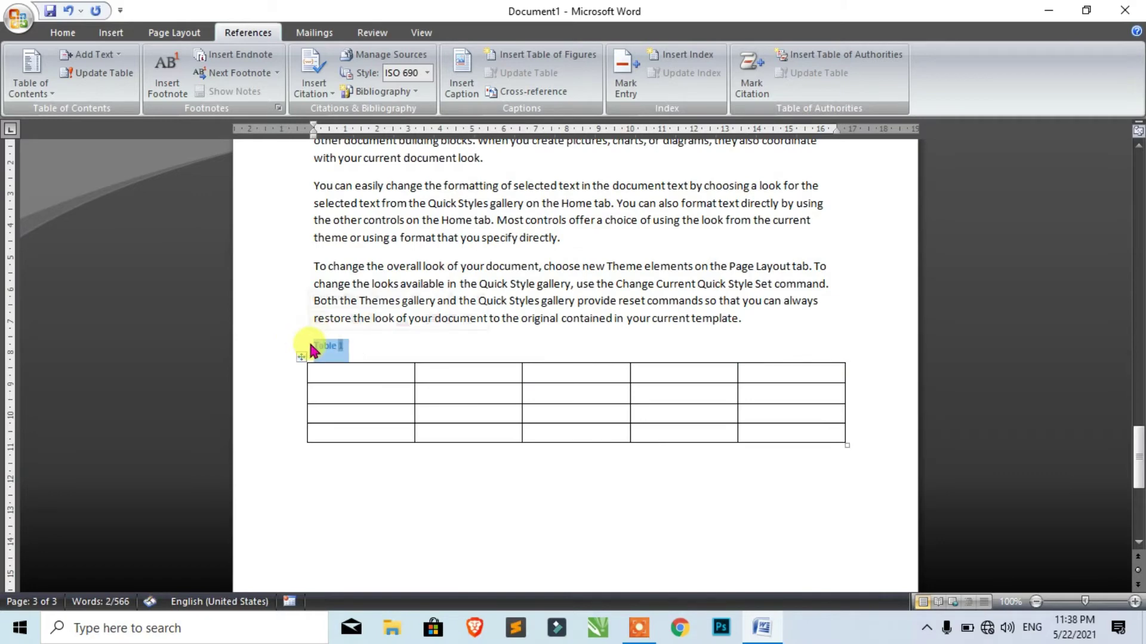
key(ctrl+shift+period)
key(ctrl+shift+period)
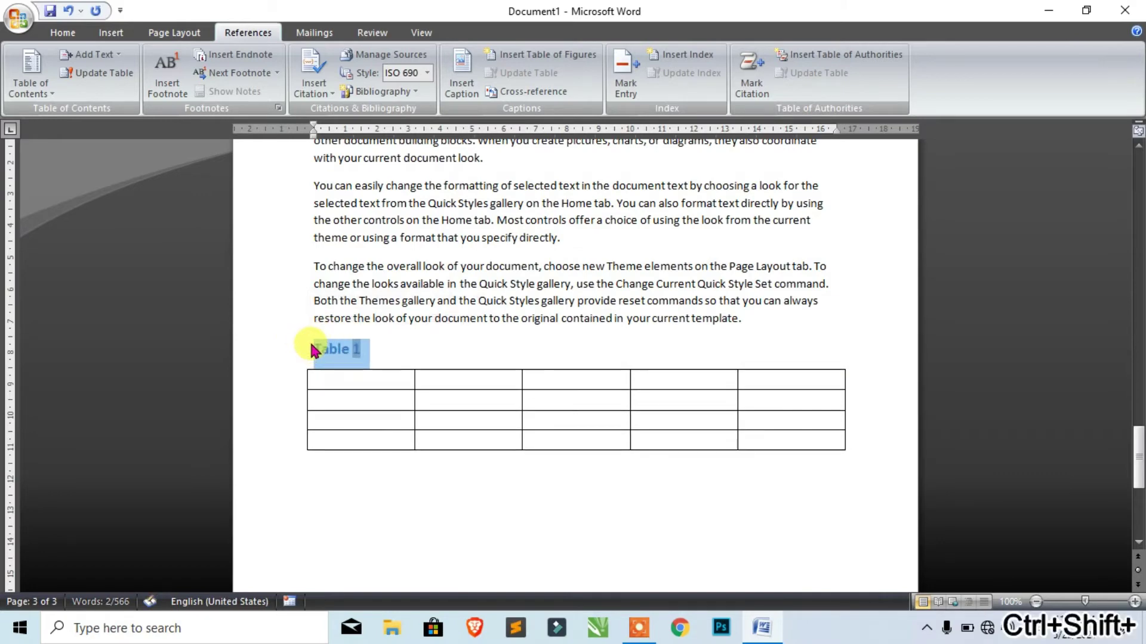
click(365, 350)
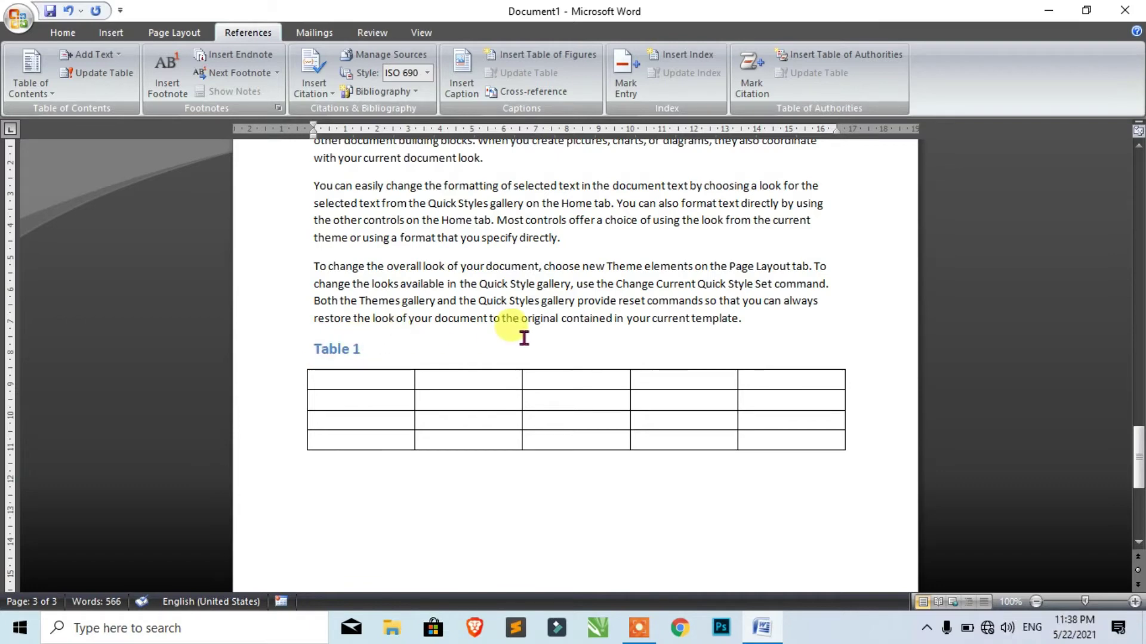
Review the equation caption, the doctor picture's caption on page 1 and the first paragraph on page 2.
scroll(523, 336, up, 3)
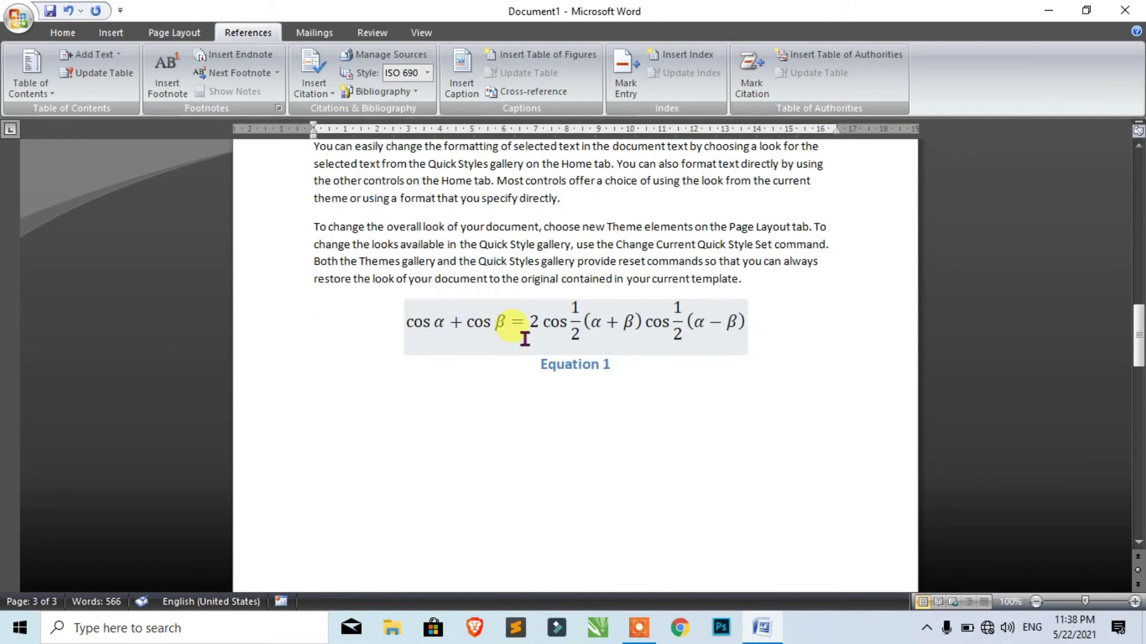
scroll(522, 334, up, 7)
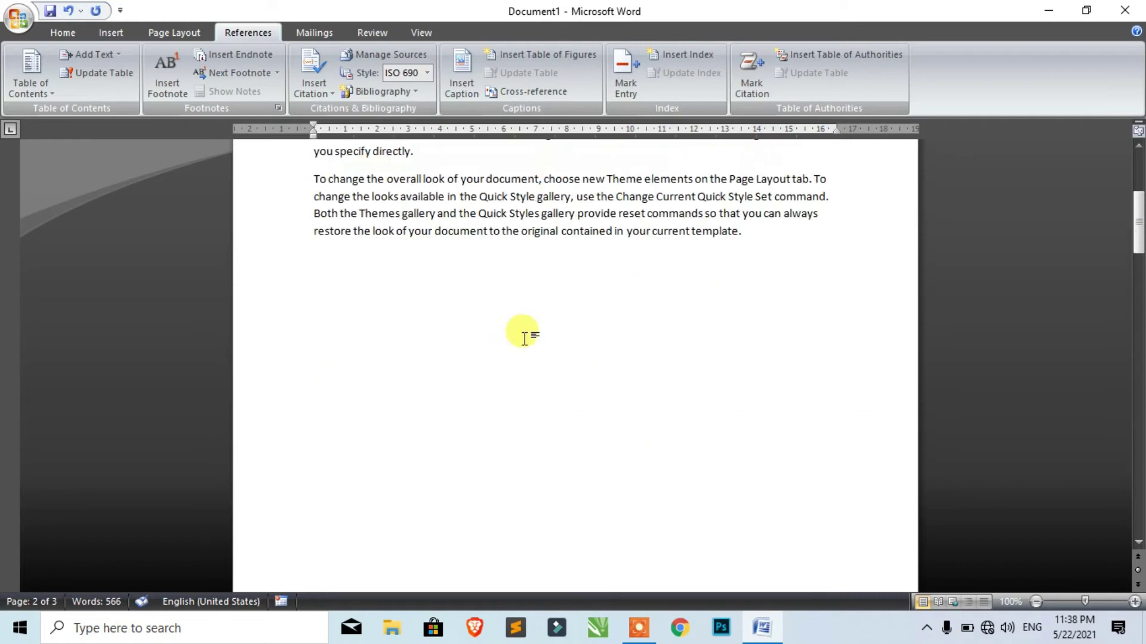
scroll(525, 332, up, 4)
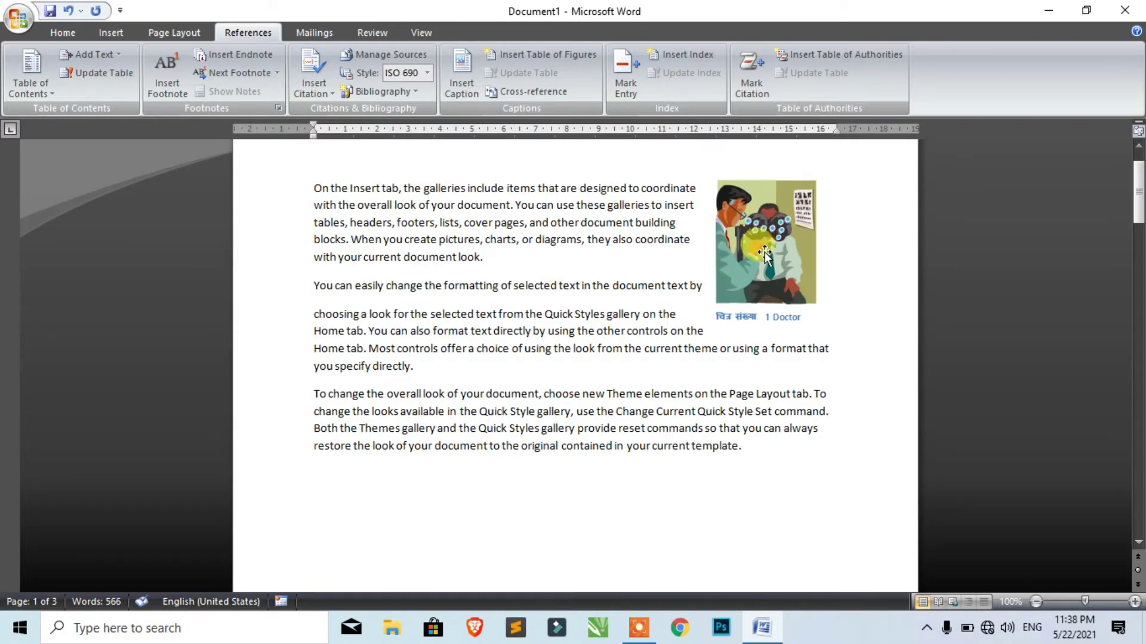
key(ctrl+Return)
drag(313, 388, 485, 440)
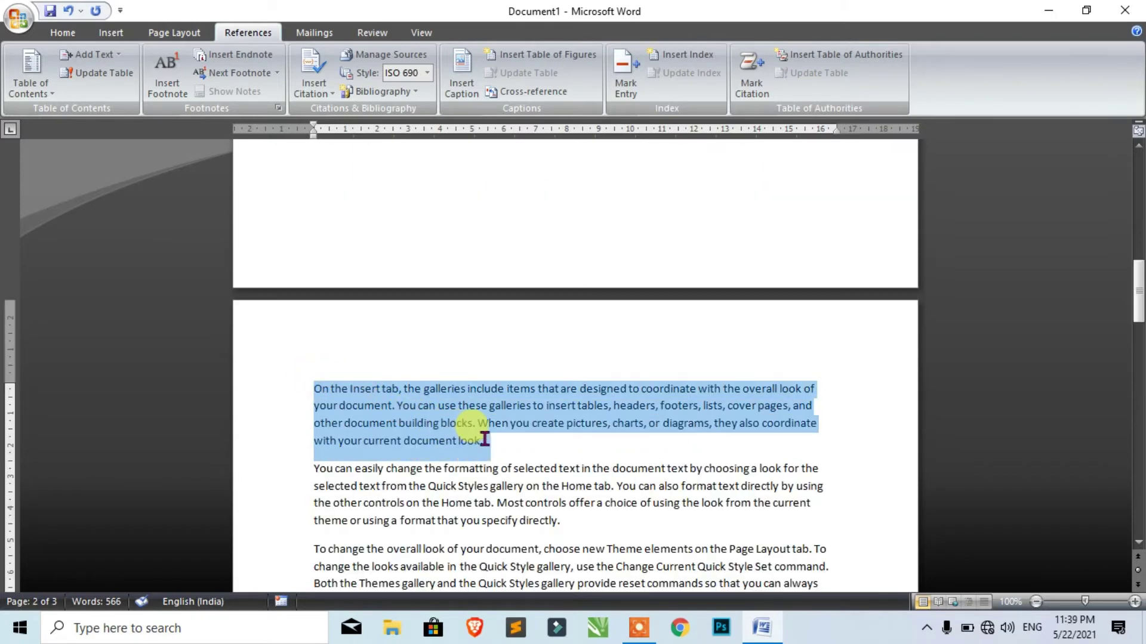
click(484, 440)
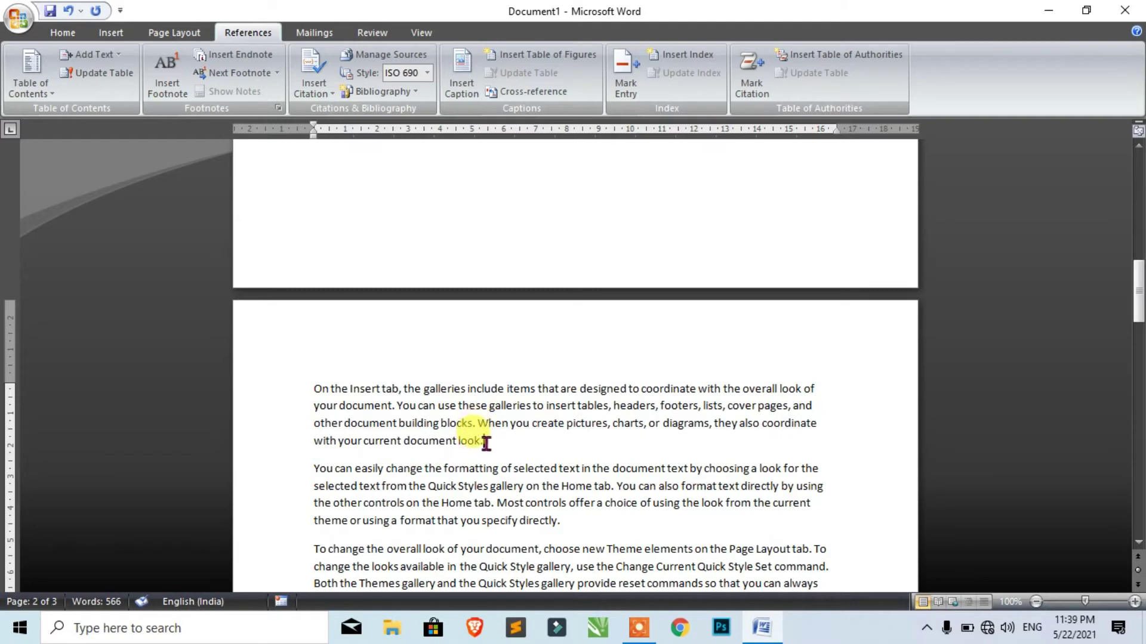
scroll(487, 442, up, 12)
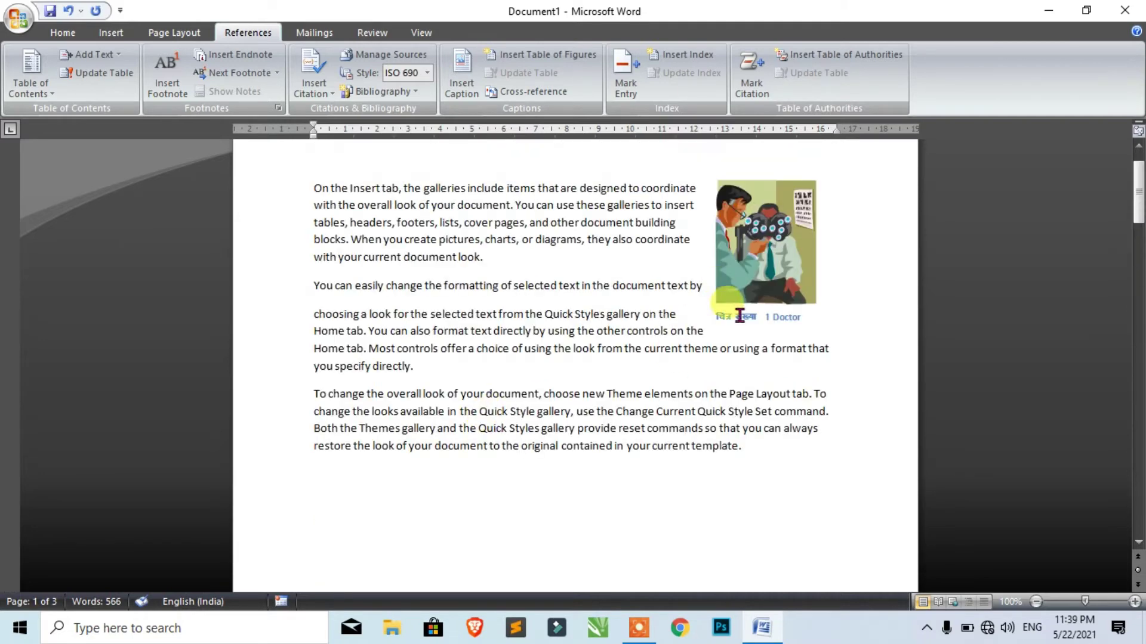
scroll(756, 242, down, 15)
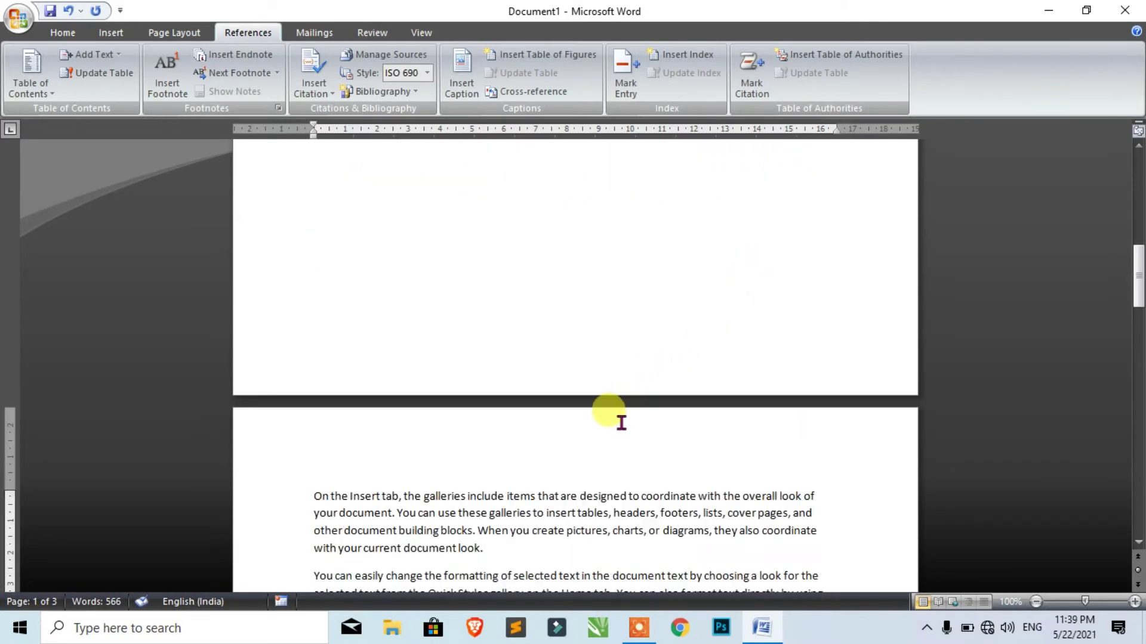
scroll(495, 388, up, 12)
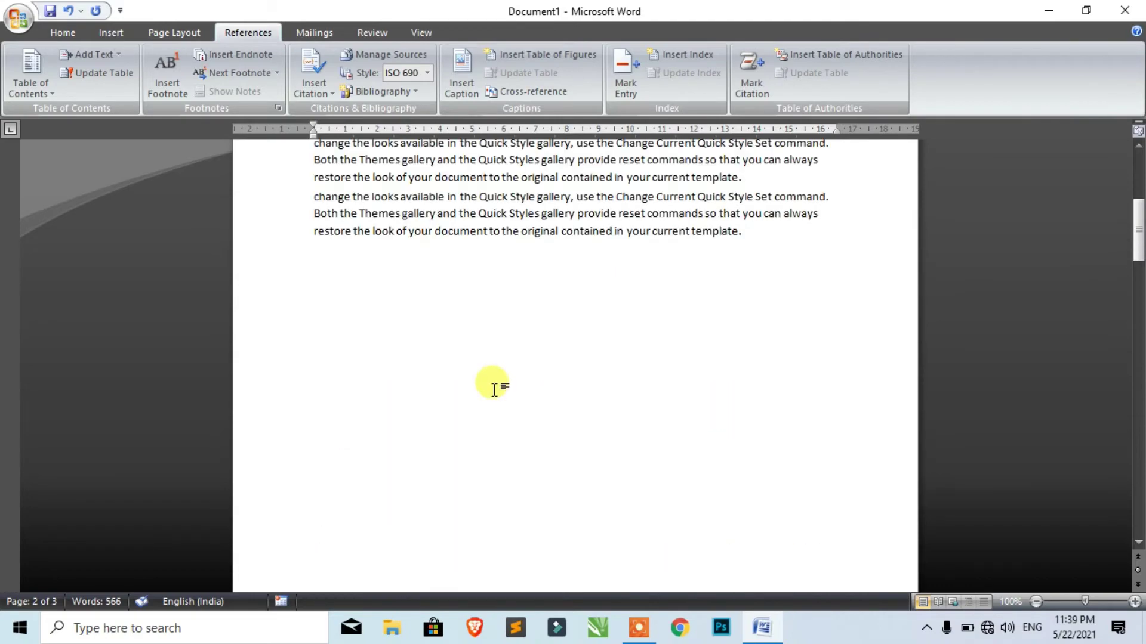
scroll(539, 337, down, 15)
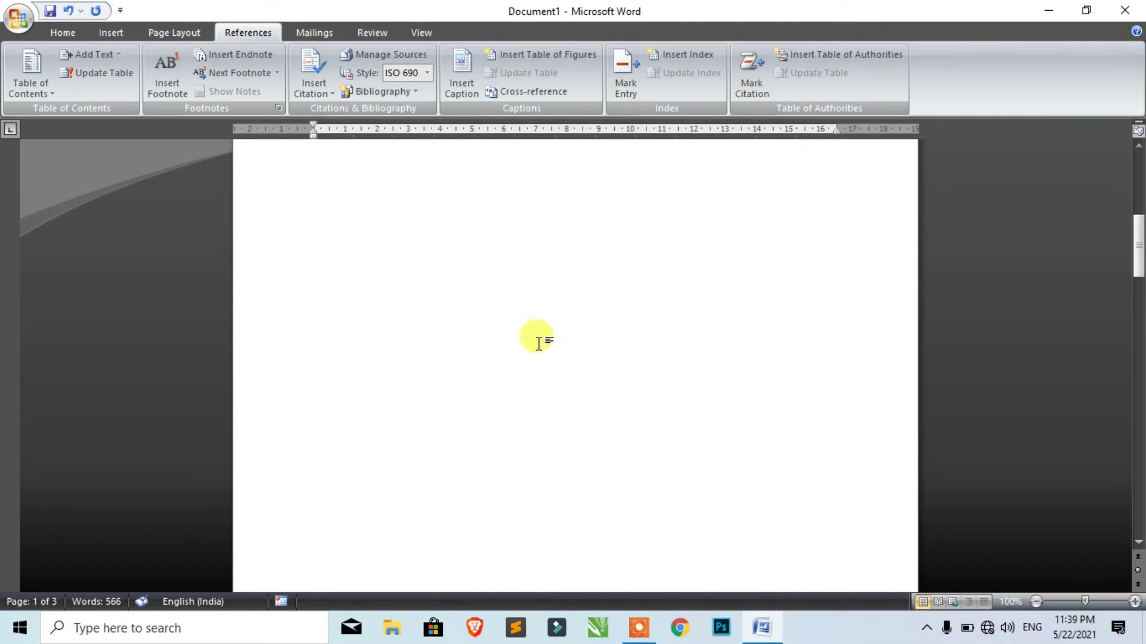
Insert a hyperlinked cross-reference to the entire चित्र संख्या 1 Doctor caption at the end of page 2's first paragraph.
double_click(489, 389)
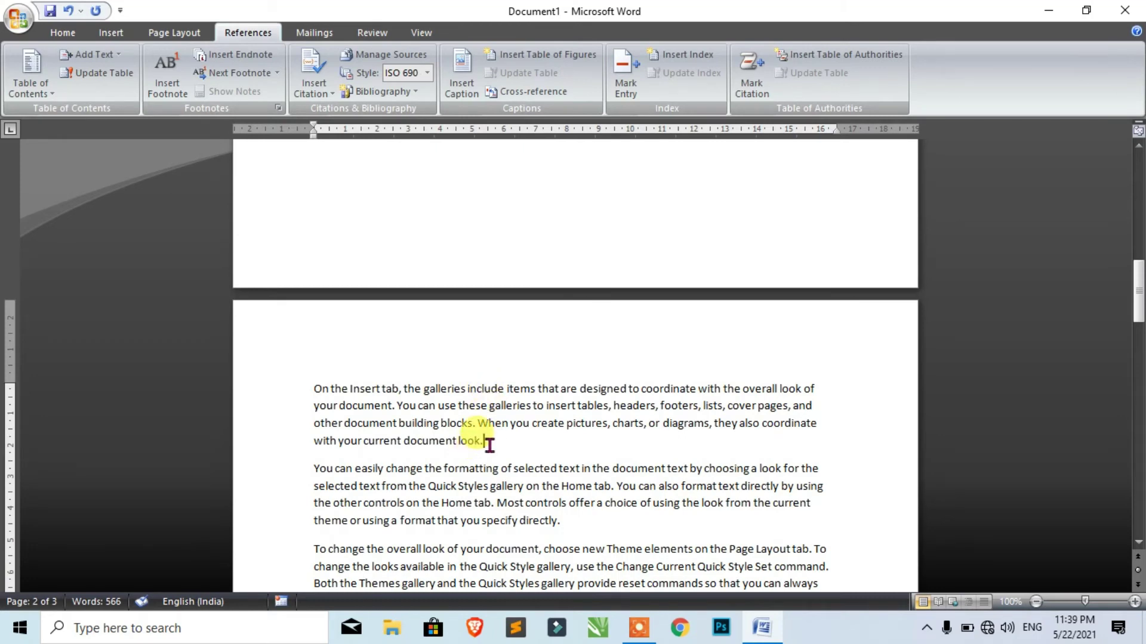
click(525, 92)
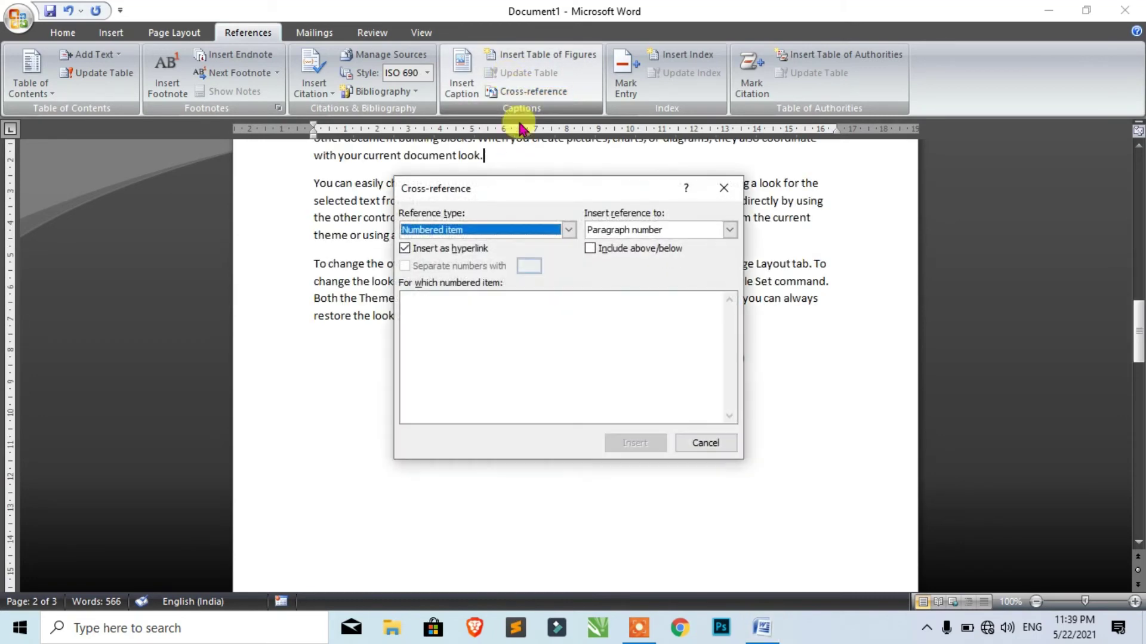
click(477, 229)
drag(572, 270, 569, 284)
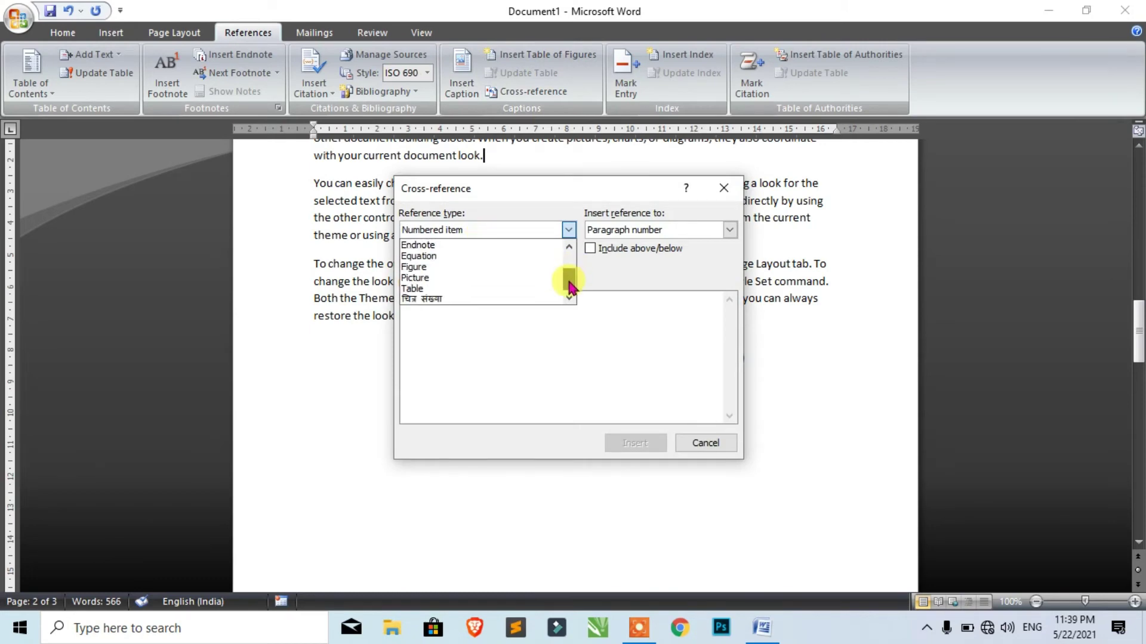
click(428, 299)
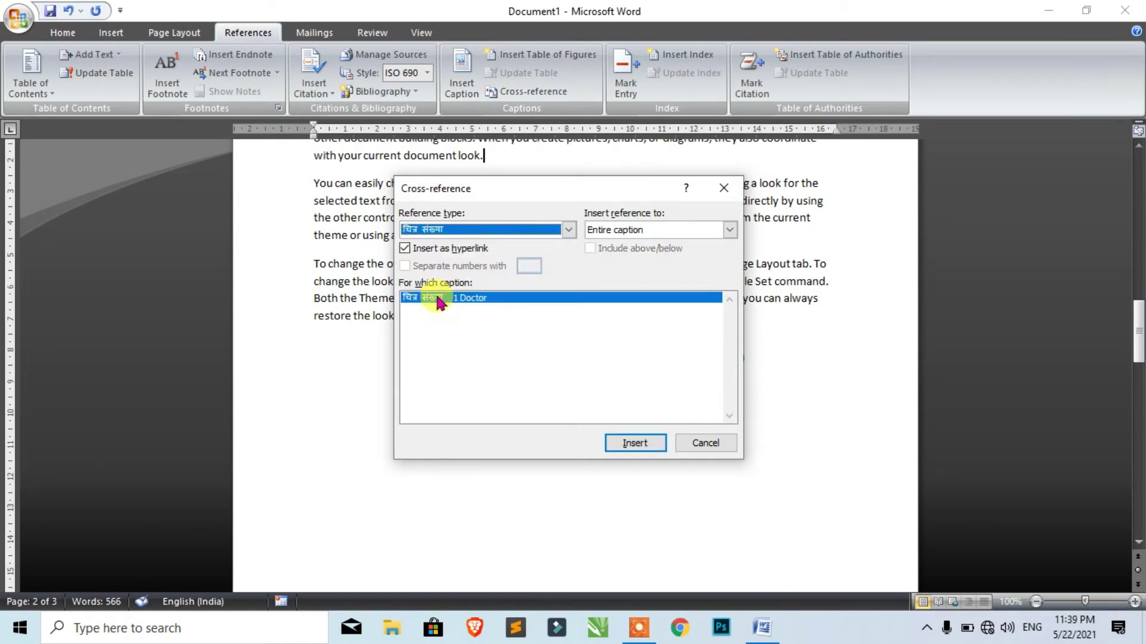
click(634, 444)
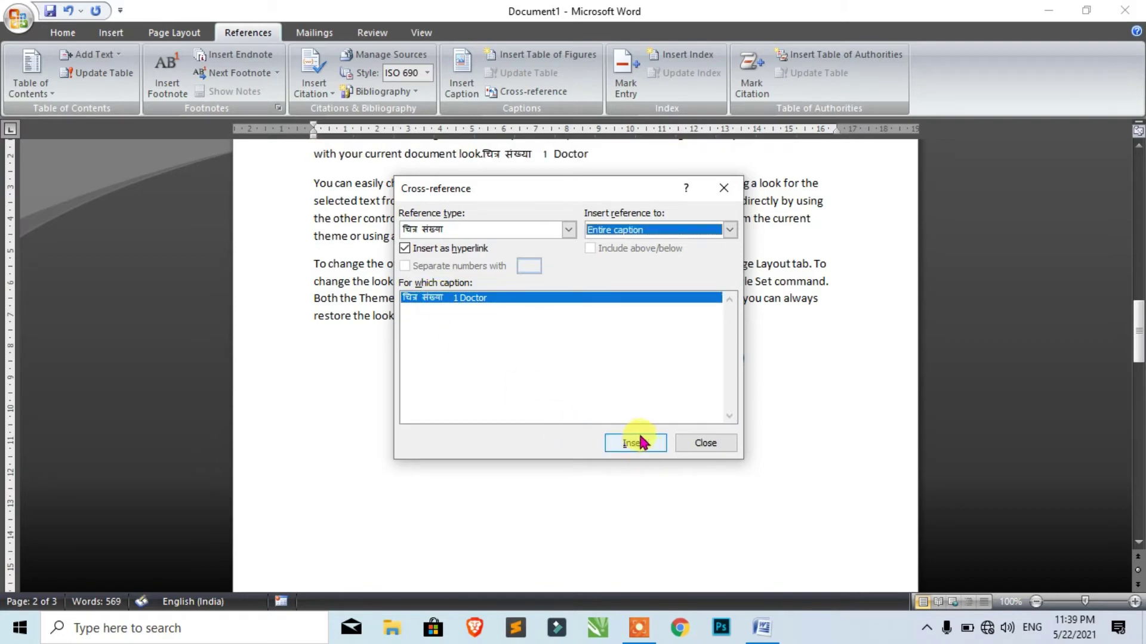
click(705, 443)
scroll(535, 202, up, 1)
scroll(535, 202, up, 1)
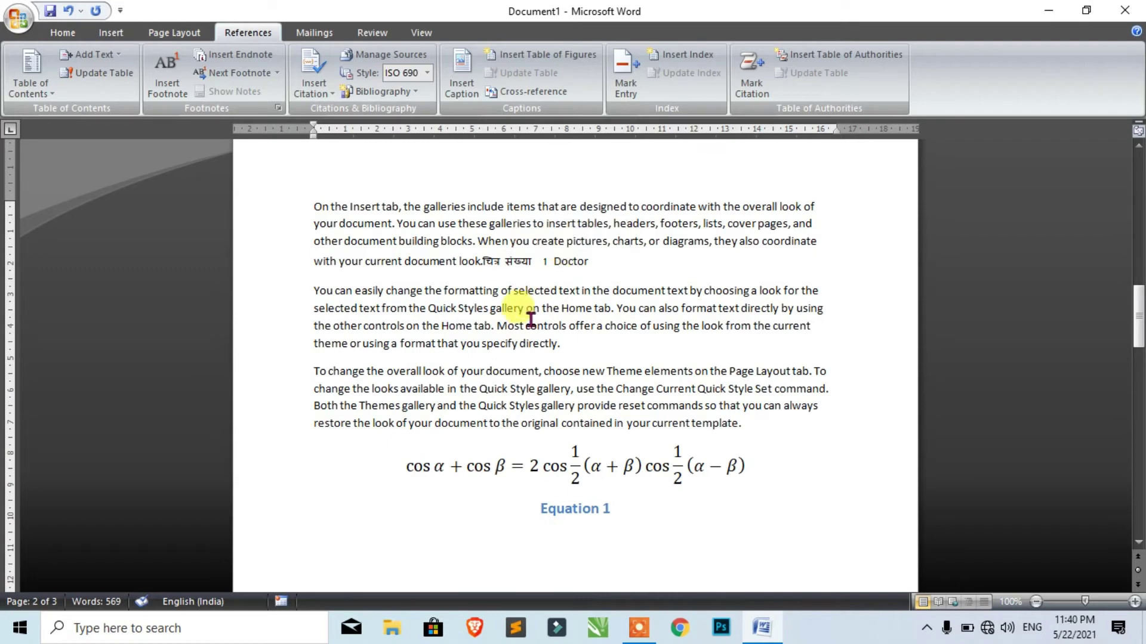
scroll(507, 316, up, 1)
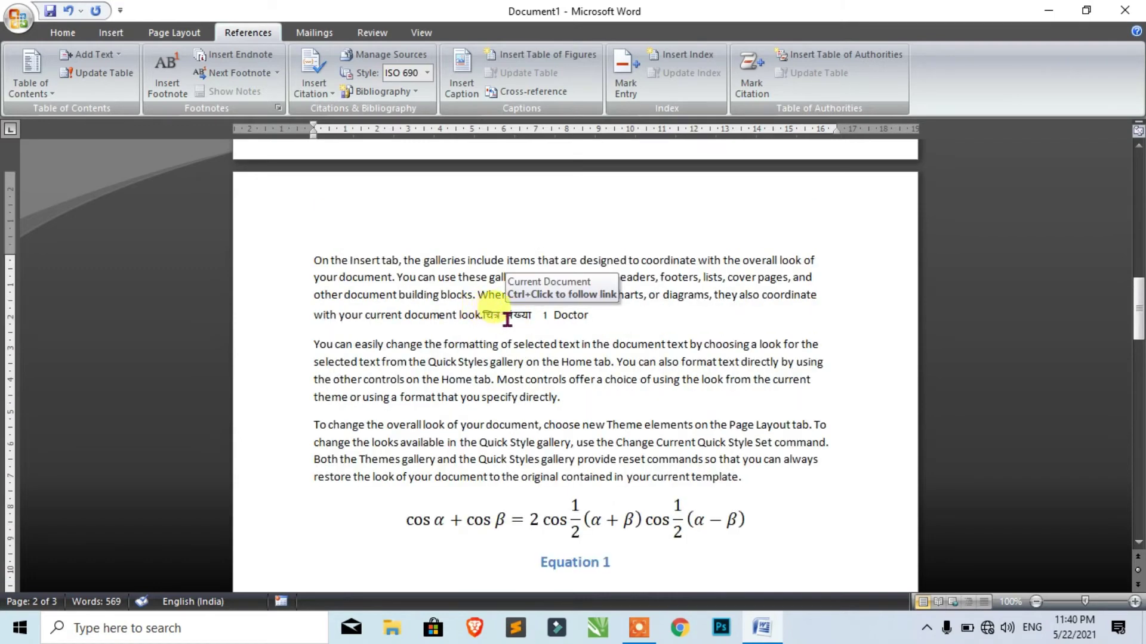